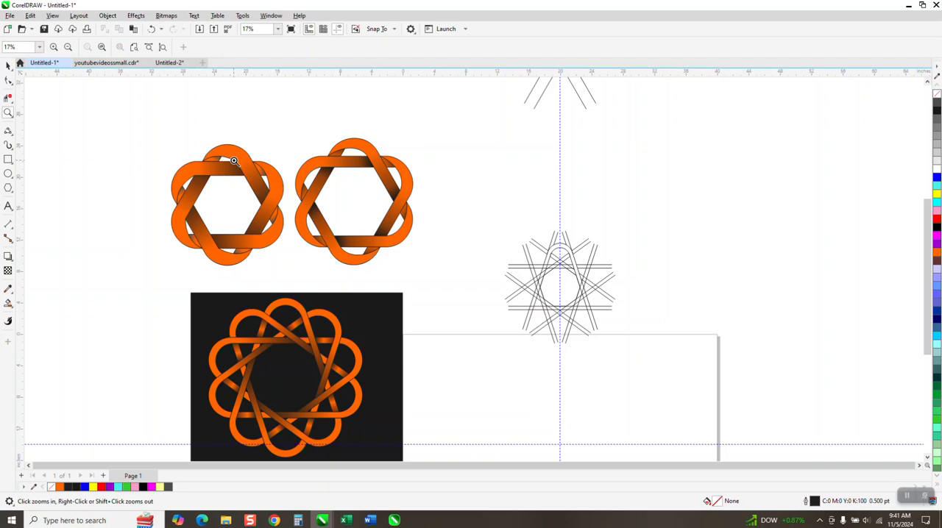
Examine the finished interlaced knot designs and the line construction beside them.
scroll(229, 157, "down", 1)
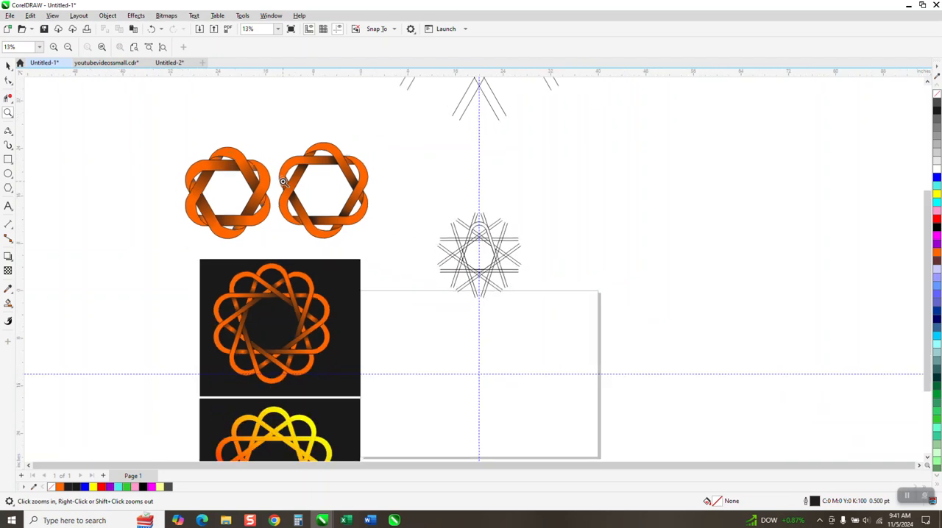
left_click_drag(442, 212, 456, 250)
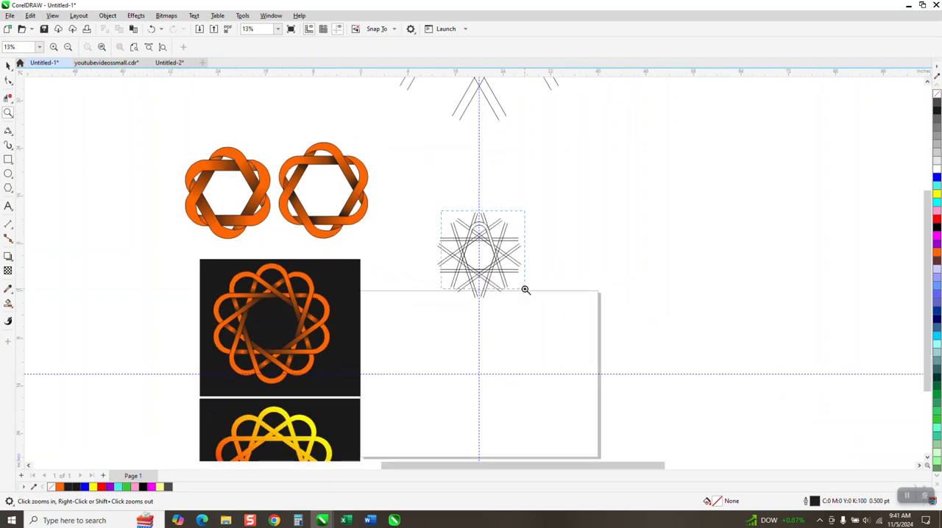
left_click_drag(525, 289, 525, 290)
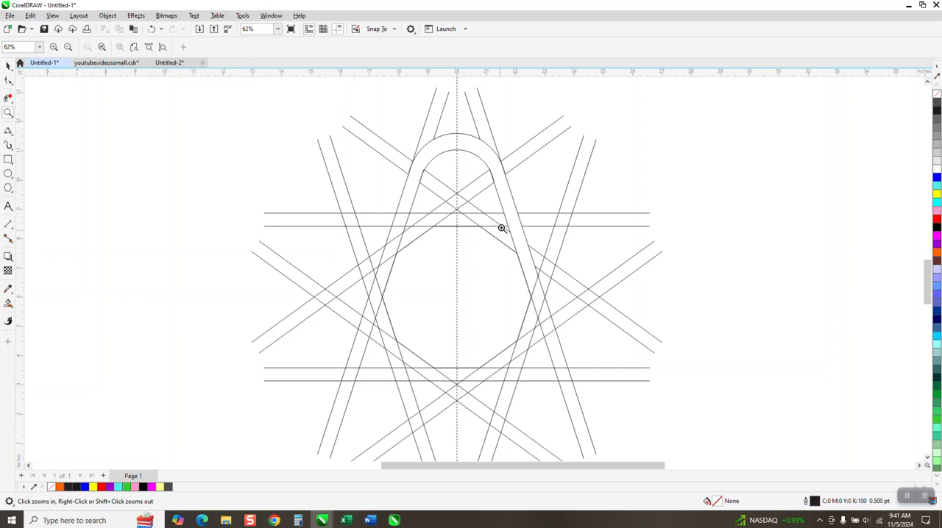
scroll(403, 196, "down", 4)
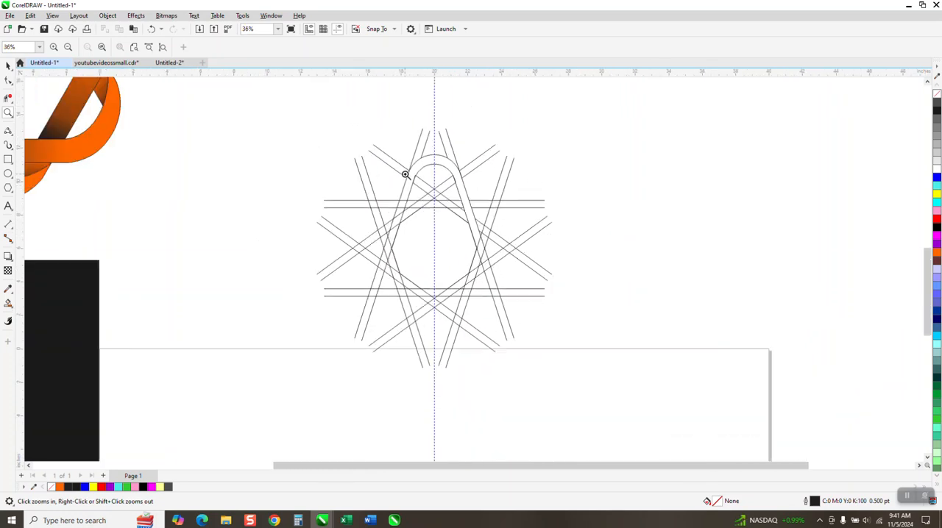
scroll(401, 214, "down", 2)
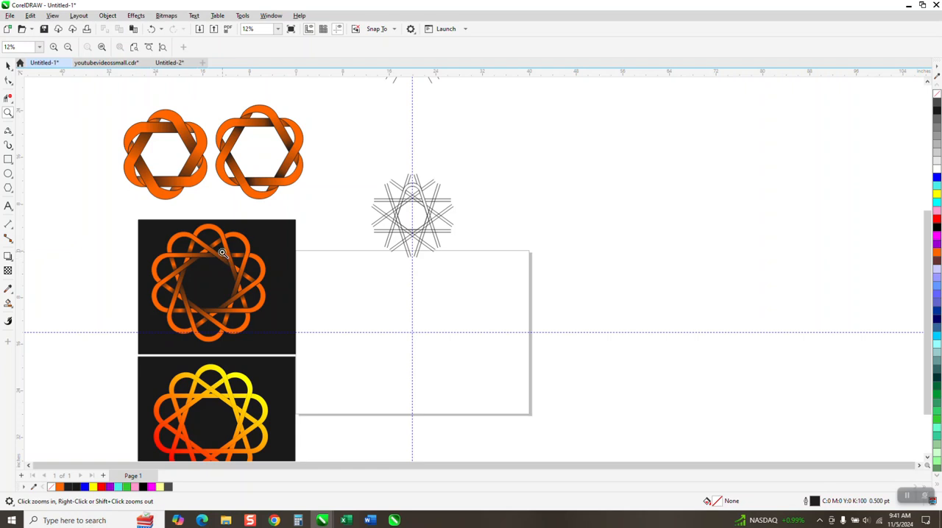
scroll(189, 362, "down", 1)
left_click_drag(139, 361, 258, 438)
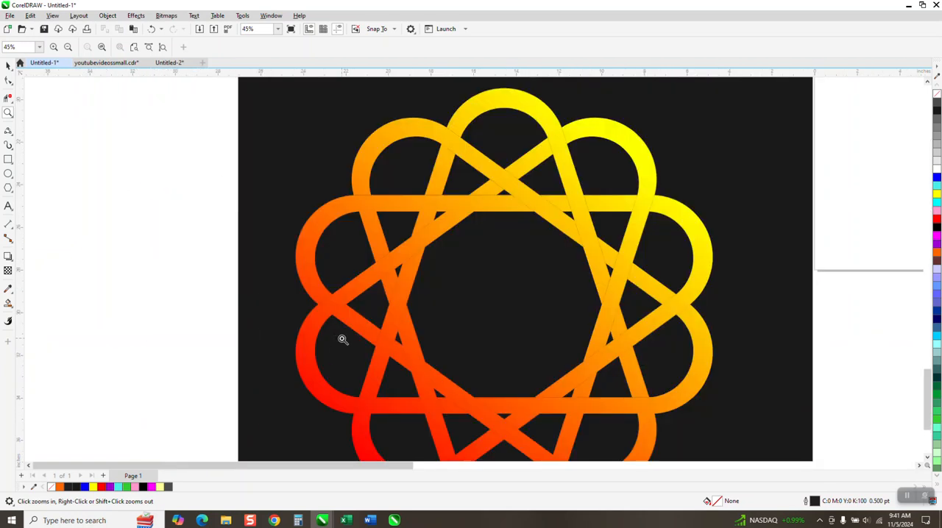
scroll(255, 301, "down", 2)
scroll(221, 273, "down", 3)
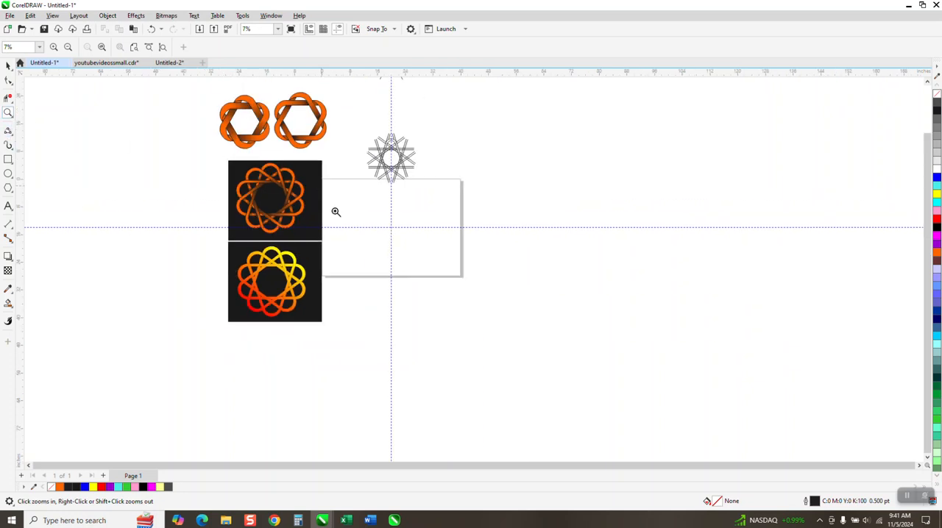
Draw a 10-sided polygon about 4.7 by 4.9 inches and centre it on the page.
left_click_drag(320, 183, 491, 295)
left_click(8, 188)
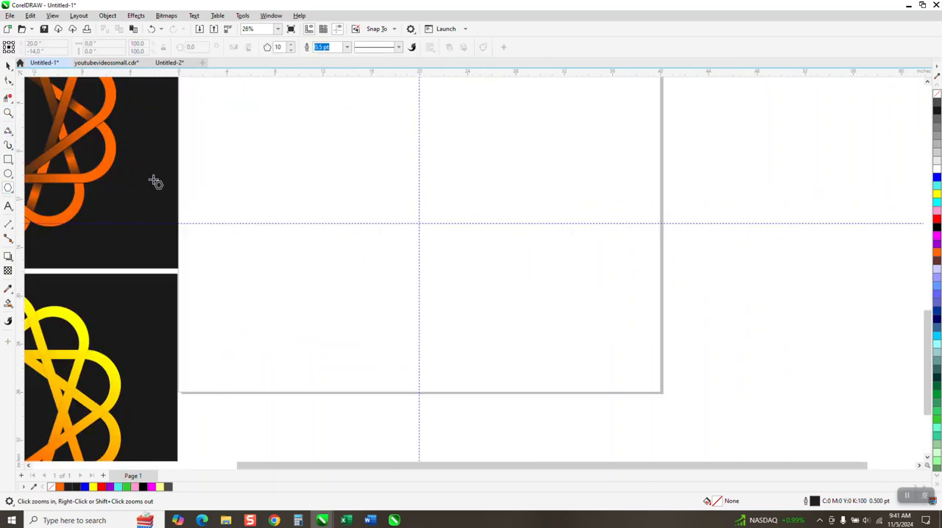
left_click_drag(432, 223, 402, 251)
key("p")
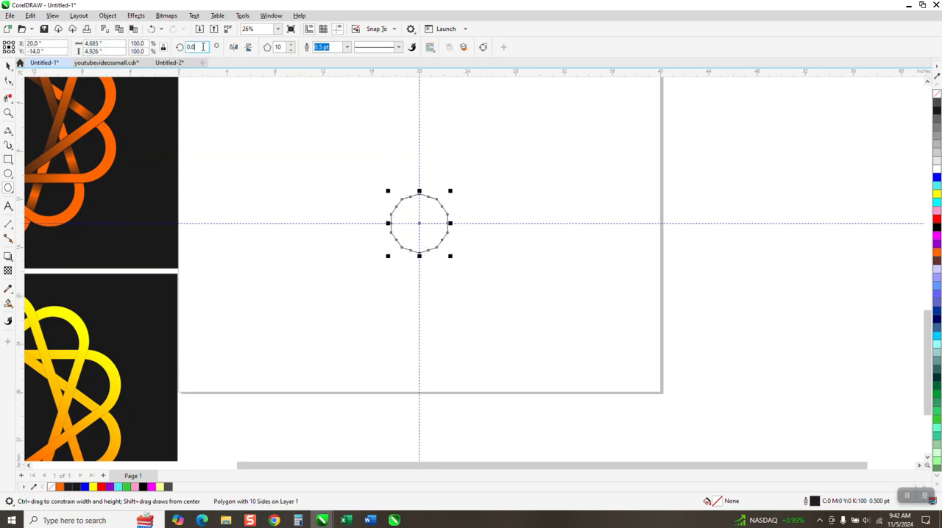
Rotate the ten-sided polygon by 18 degrees so that it has a flat edge on top.
left_click(8, 113)
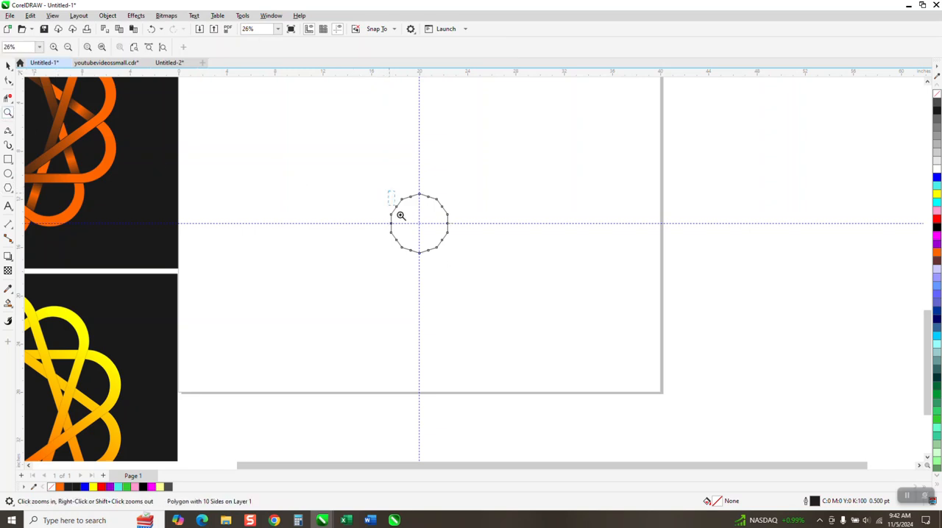
left_click_drag(390, 193, 537, 283)
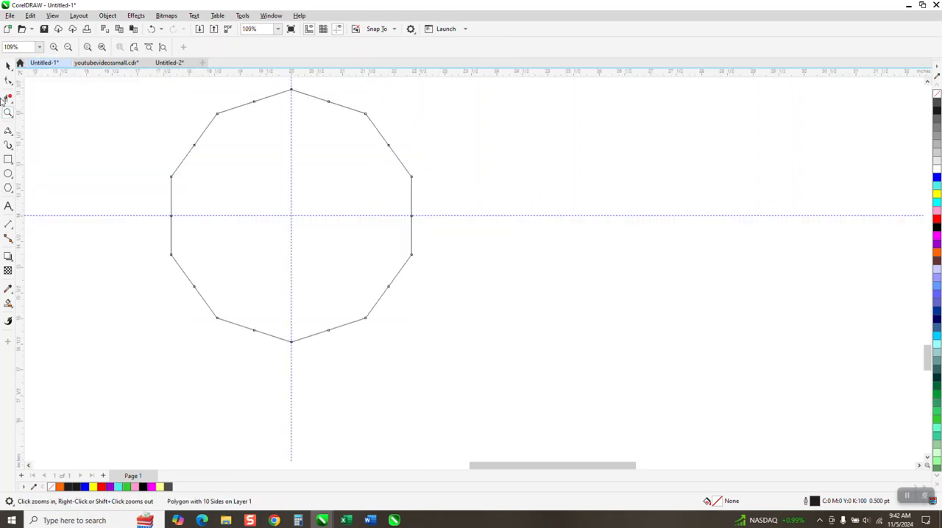
left_click(8, 64)
double_click(204, 47)
type("18")
key("Return")
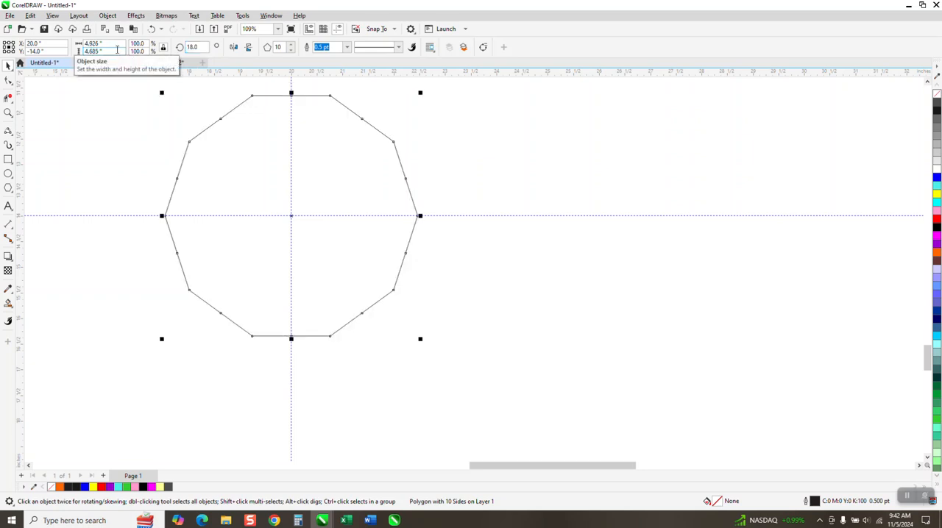
Draw a horizontal 2-point line about 13.68 inches long and centre it on the polygon's top edge.
scroll(366, 168, "down", 2)
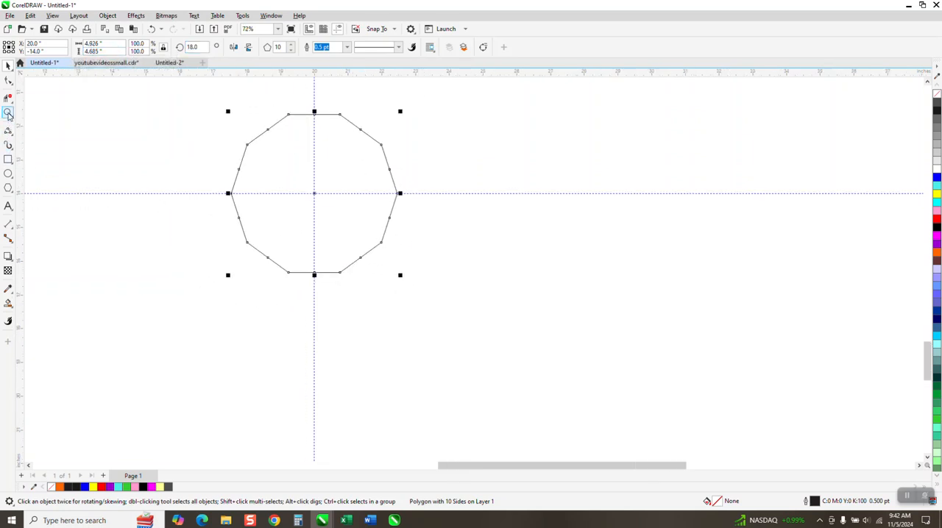
left_click(13, 136)
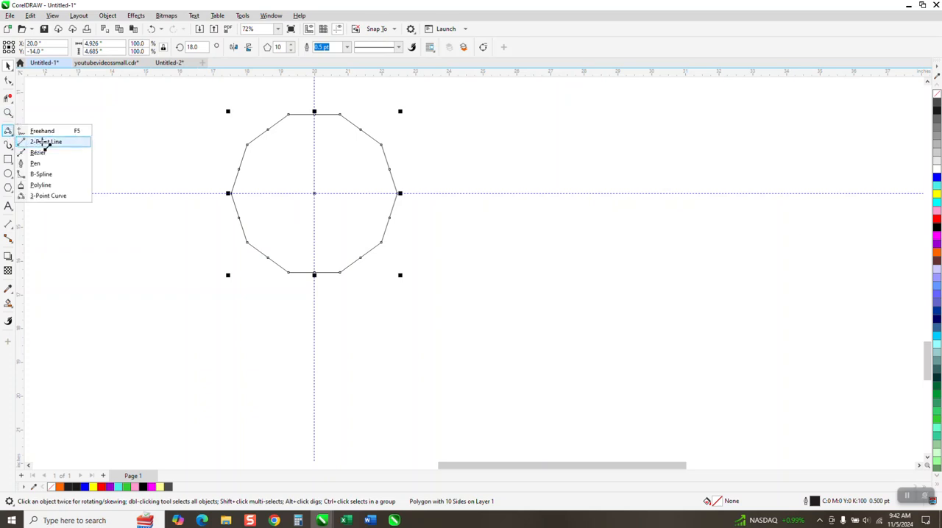
left_click(44, 142)
left_click_drag(131, 134, 585, 176)
left_click(8, 65)
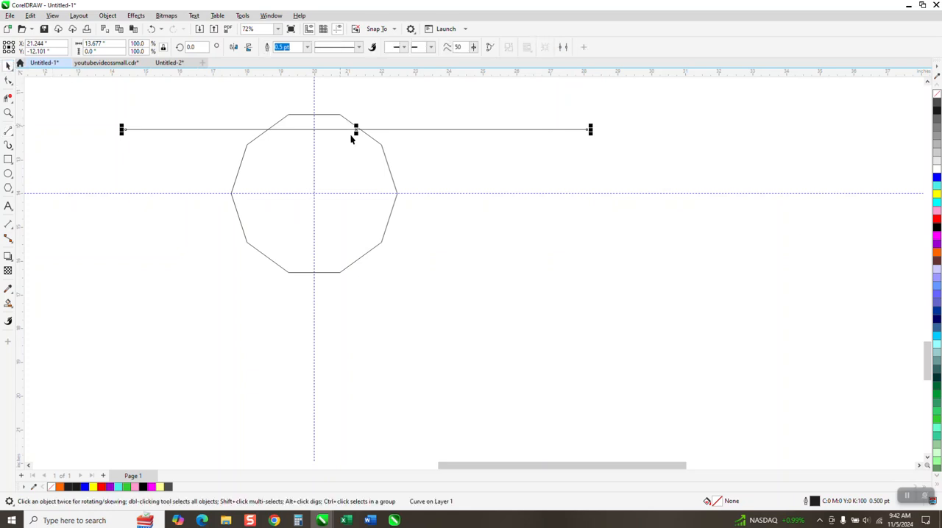
left_click_drag(355, 131, 314, 115)
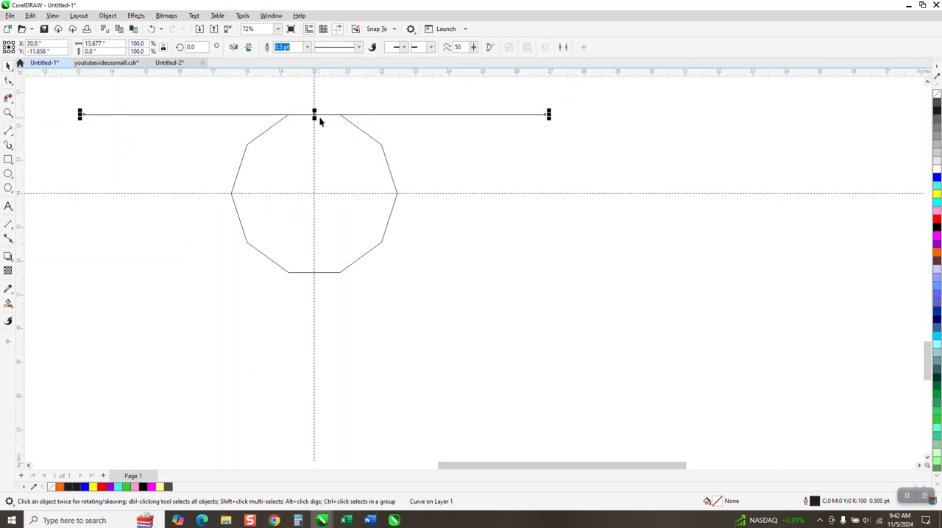
Place a copy of the horizontal line about 0.46 inches above it and group the two lines.
left_click_drag(314, 113, 314, 99)
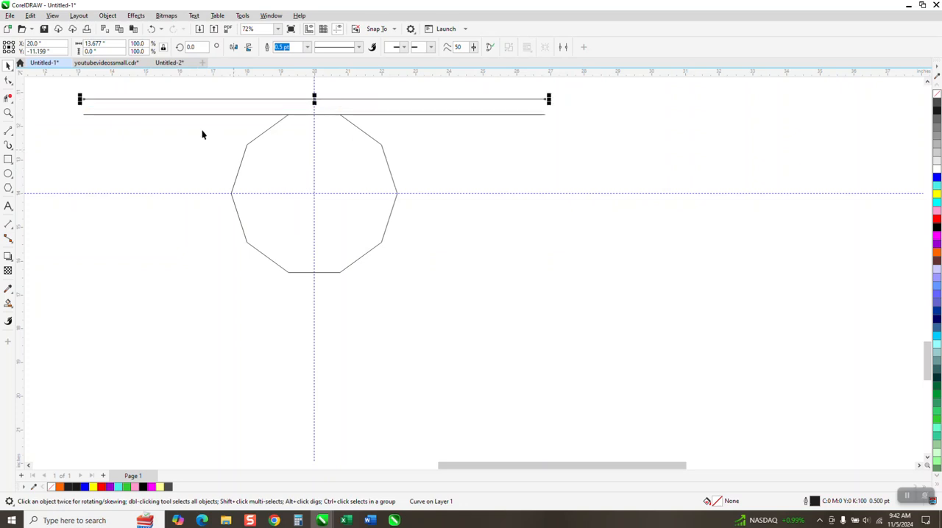
left_click_drag(188, 85, 183, 142)
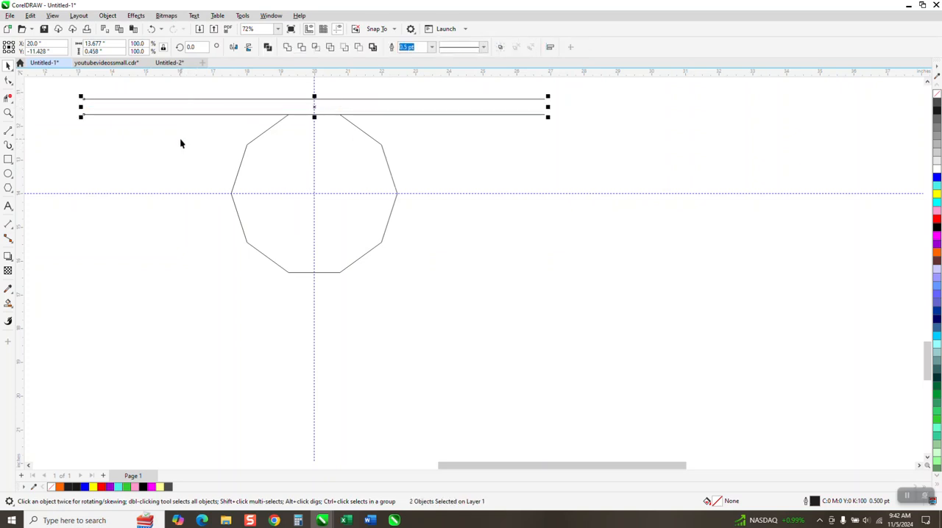
key("ctrl+g")
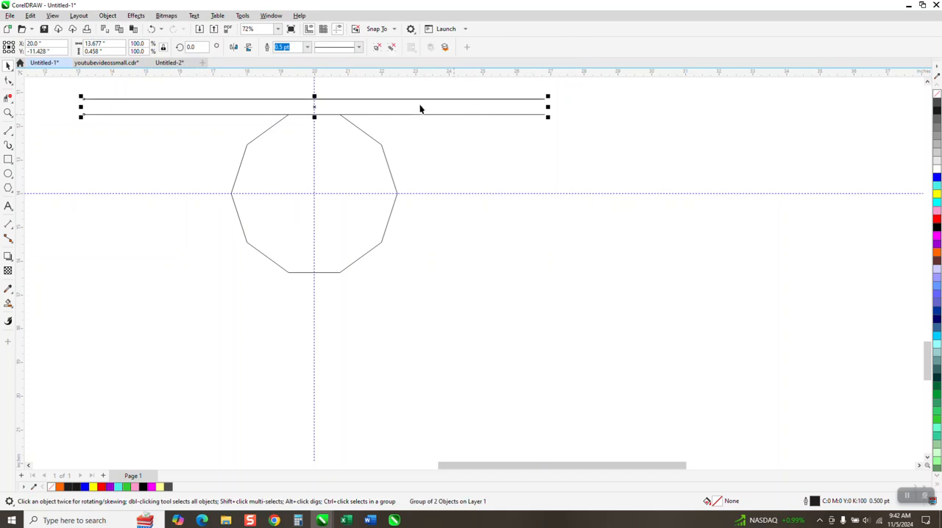
Move the line group's centre of rotation to the polygon's centre where the guidelines cross.
left_click(313, 109)
left_click_drag(309, 142, 314, 191)
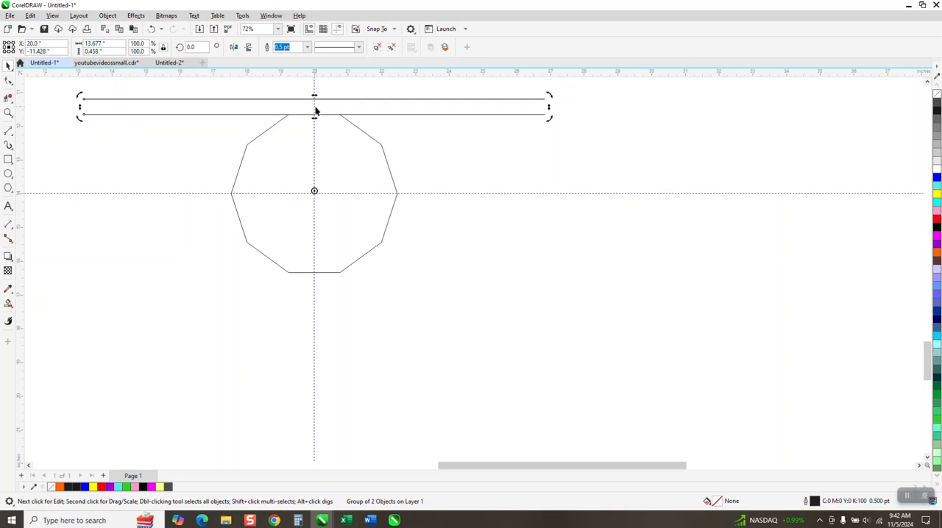
left_click(314, 106)
left_click(322, 113)
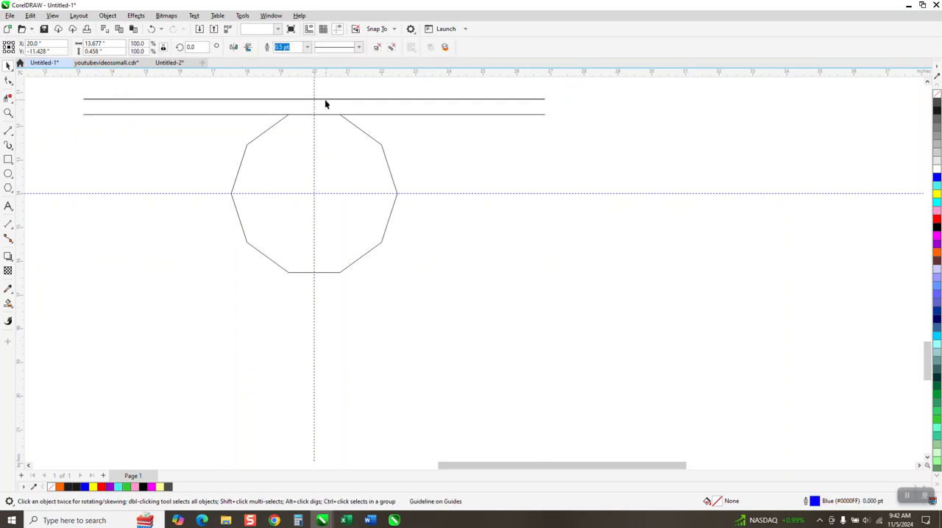
left_click(315, 111)
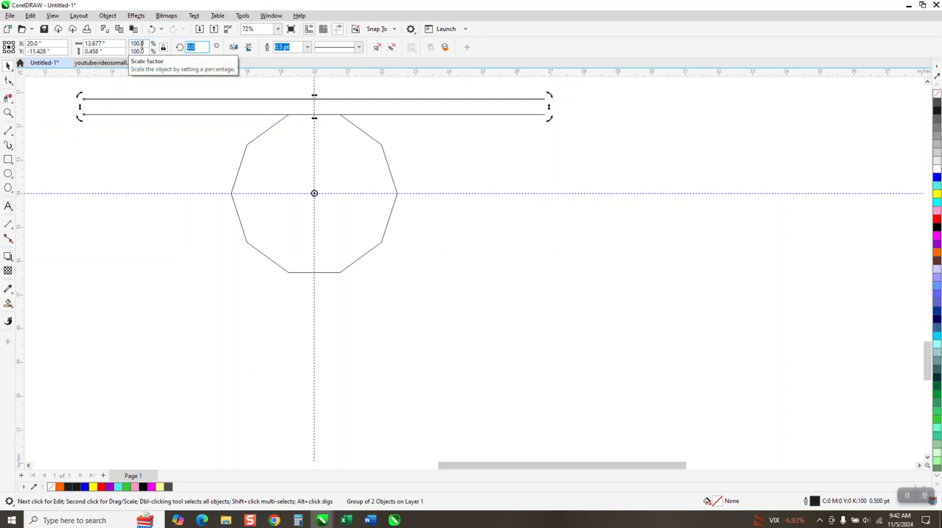
Create rotated copies of the line pair at 36 and 72 degrees around the polygon's centre.
type("36")
key("Return")
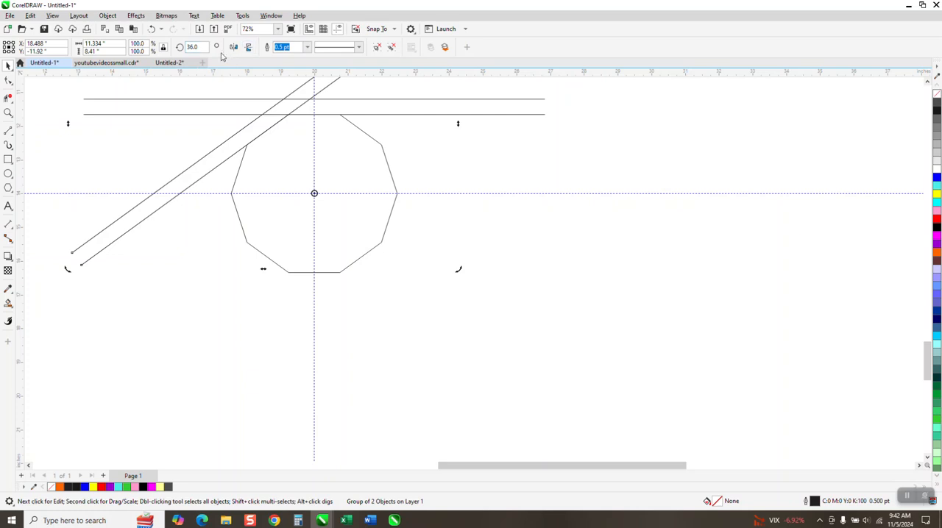
double_click(195, 46)
type("7")
type("2")
key("Return")
Repeat the rotated duplication until line pairs surround the whole polygon, with the last one at 324 degrees.
key("ctrl+r")
key("ctrl+r")
key("ctrl+r")
key("ctrl+r")
key("ctrl+r")
key("ctrl+r")
key("ctrl+r")
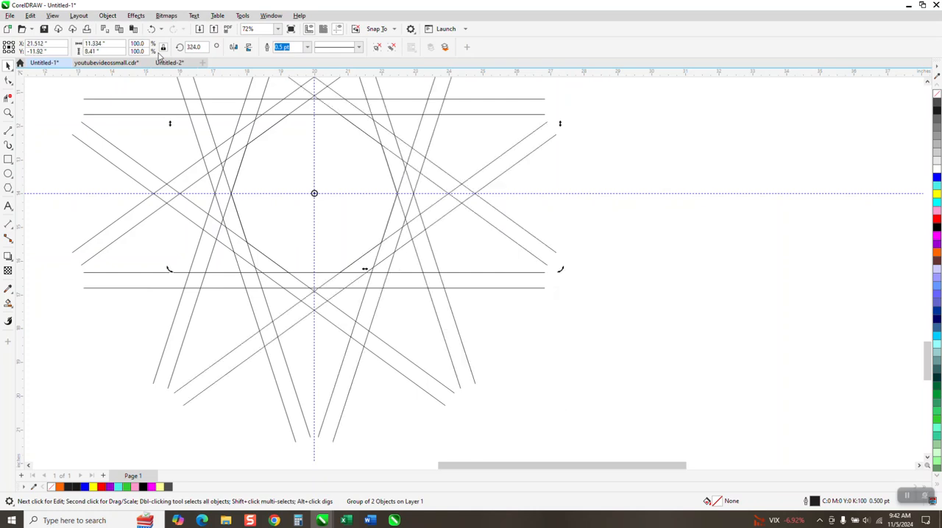
Draw a 3-point curve about 2.95 inches wide and 1.11 inches high, joining the outer line intersections at the top of the star.
scroll(385, 301, "down", 2)
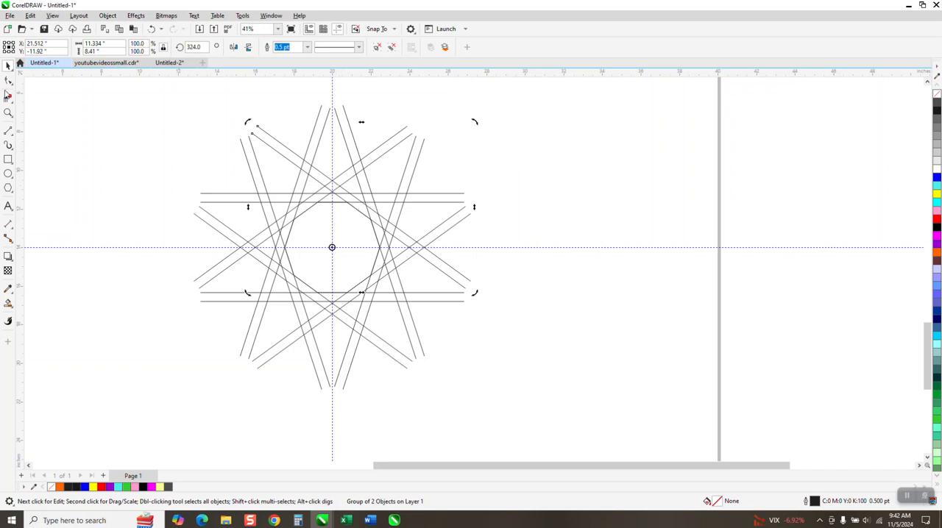
scroll(267, 240, "down", 2)
left_click(8, 113)
left_click_drag(170, 128, 479, 271)
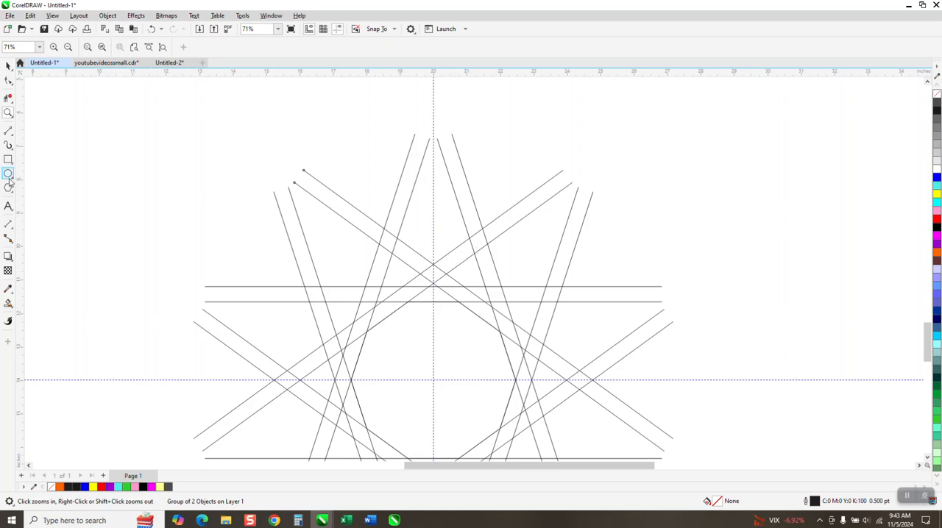
left_click(12, 137)
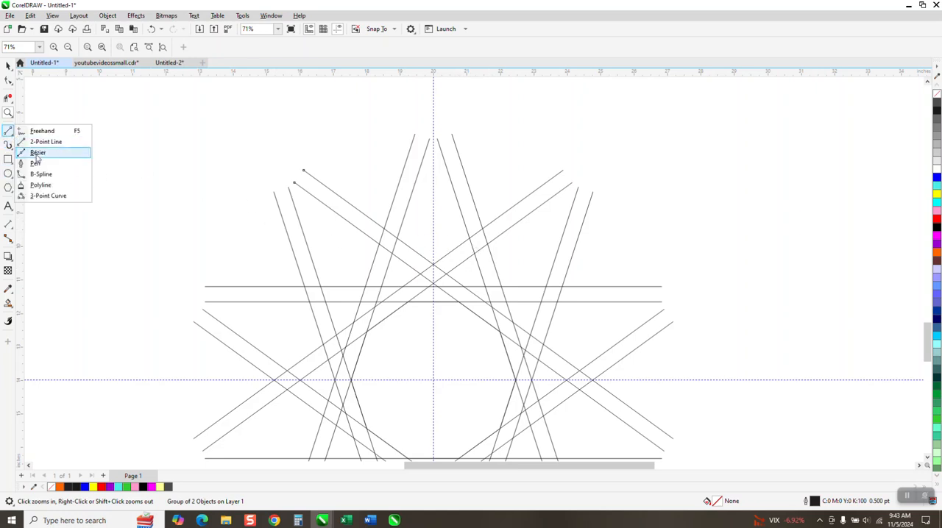
left_click(46, 195)
left_click_drag(482, 229, 384, 231)
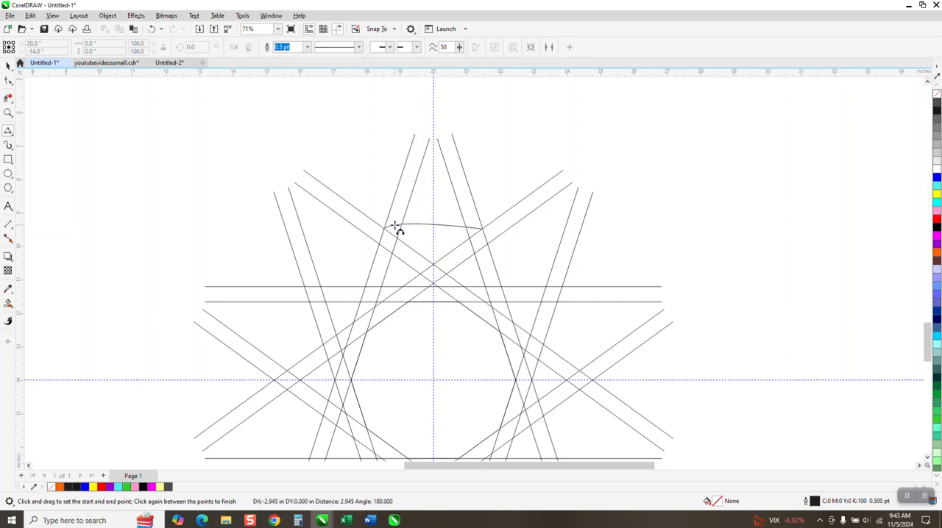
left_click(424, 195)
Draw a 3-point curve about 2.17 inches wide and 0.86 inches high, joining the inner line intersections beneath the first arc.
left_click(8, 113)
left_click_drag(577, 289, 577, 288)
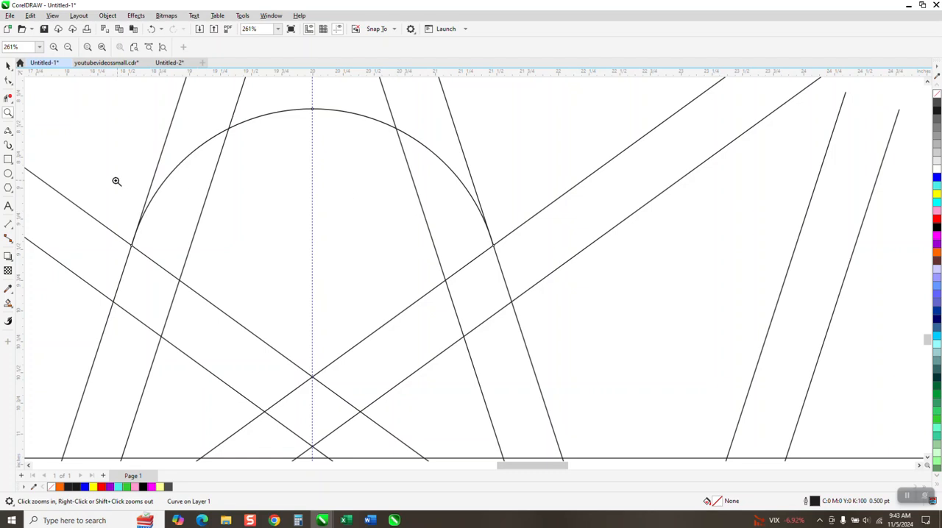
left_click(8, 66)
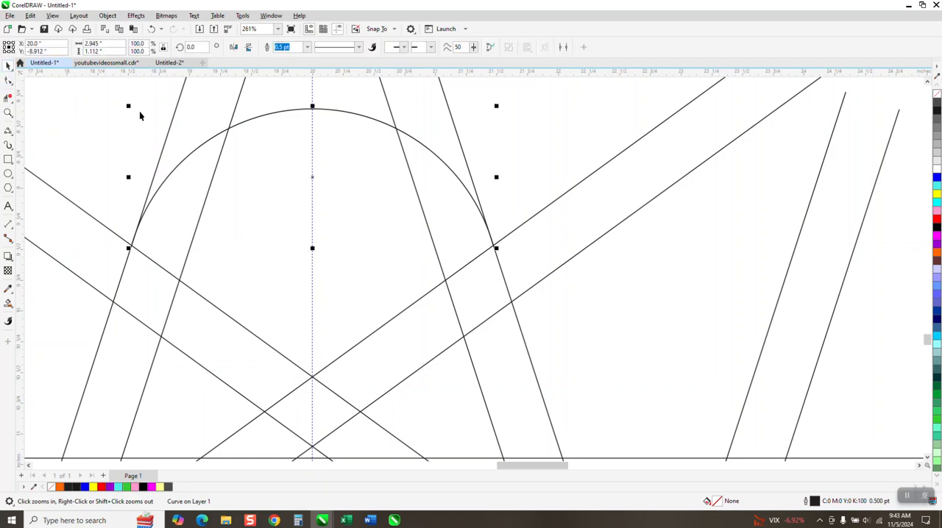
left_click(9, 131)
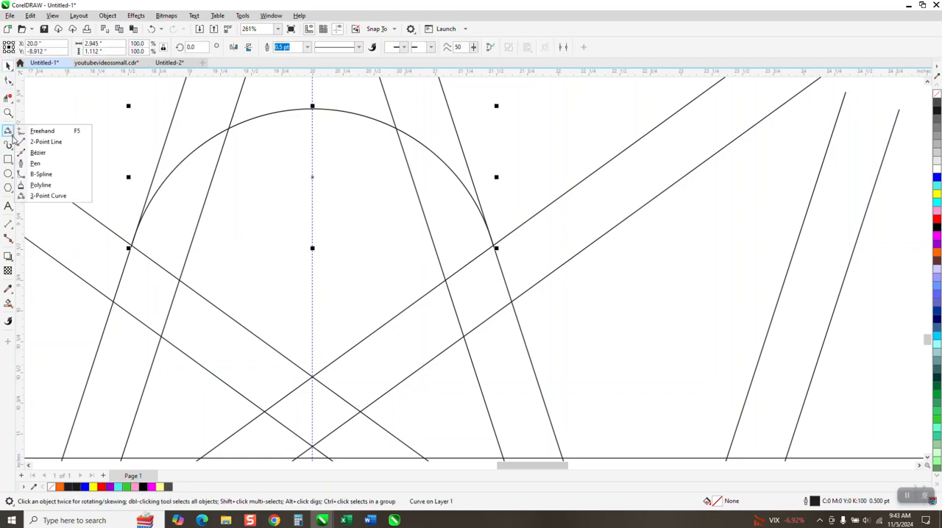
left_click(48, 196)
left_click_drag(179, 280, 446, 279)
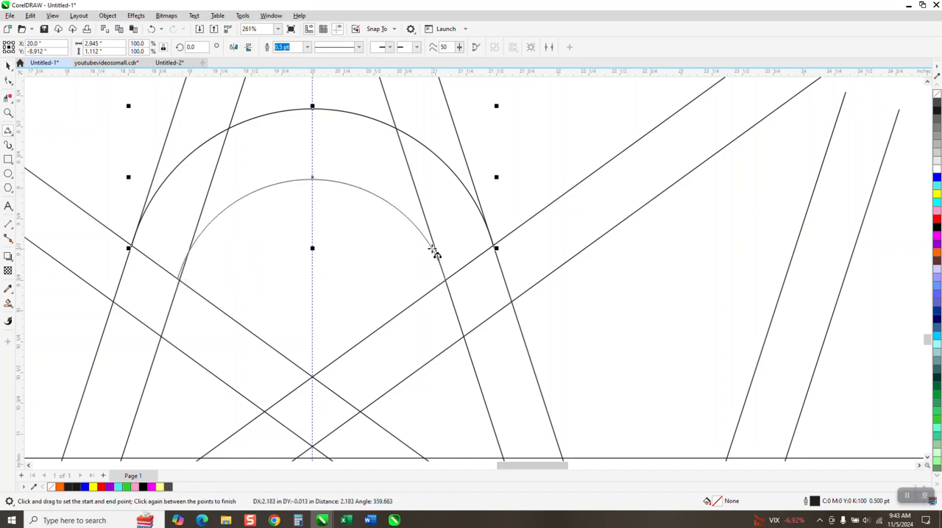
left_click(433, 249)
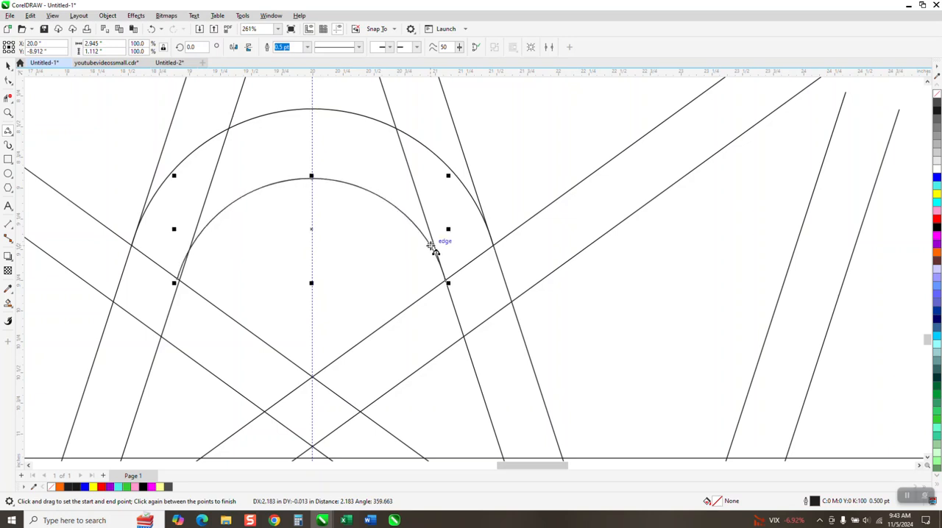
left_click(151, 29)
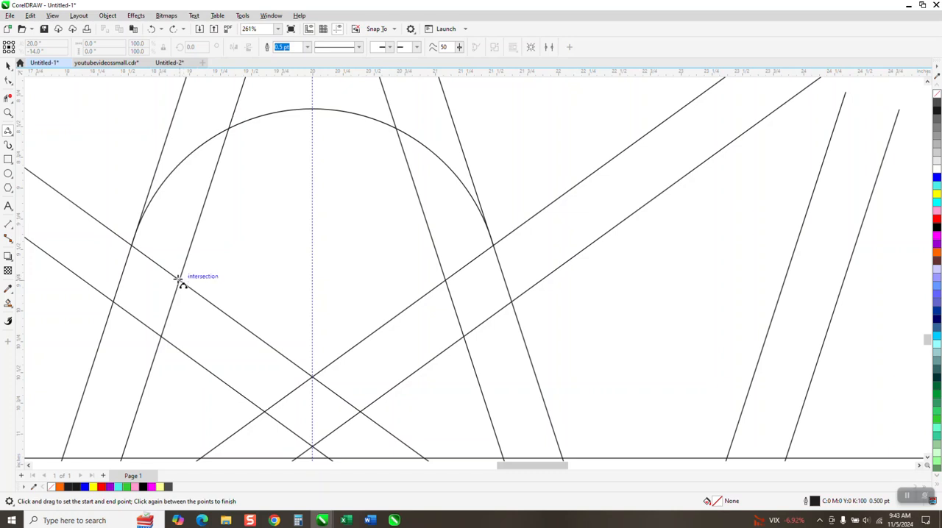
left_click_drag(180, 280, 443, 278)
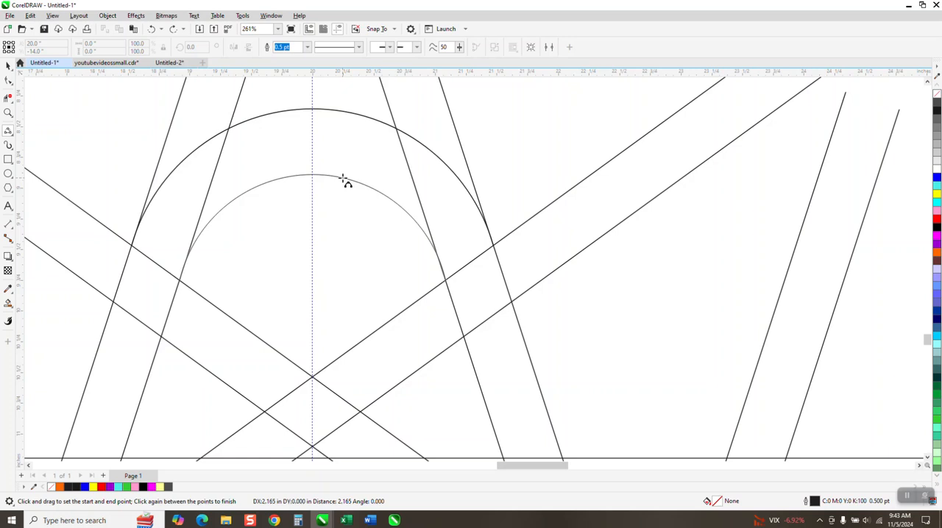
left_click(344, 180)
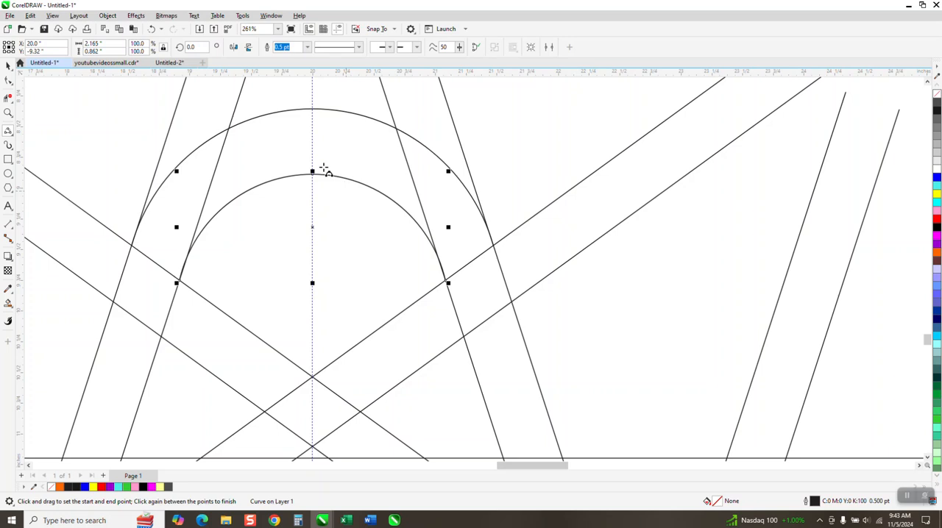
Delete the virtual line segments that cross inside the band between the two arcs and along its long right leg.
scroll(237, 163, "down", 5)
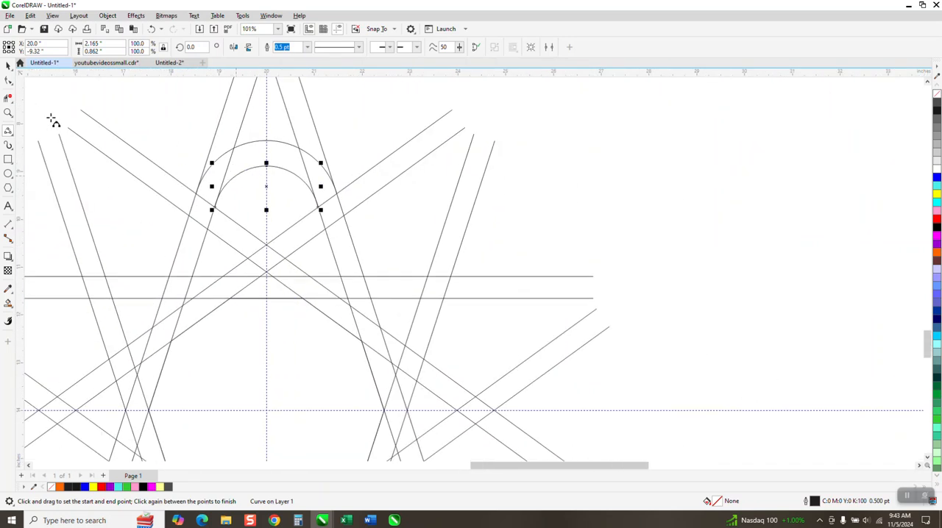
left_click(8, 98)
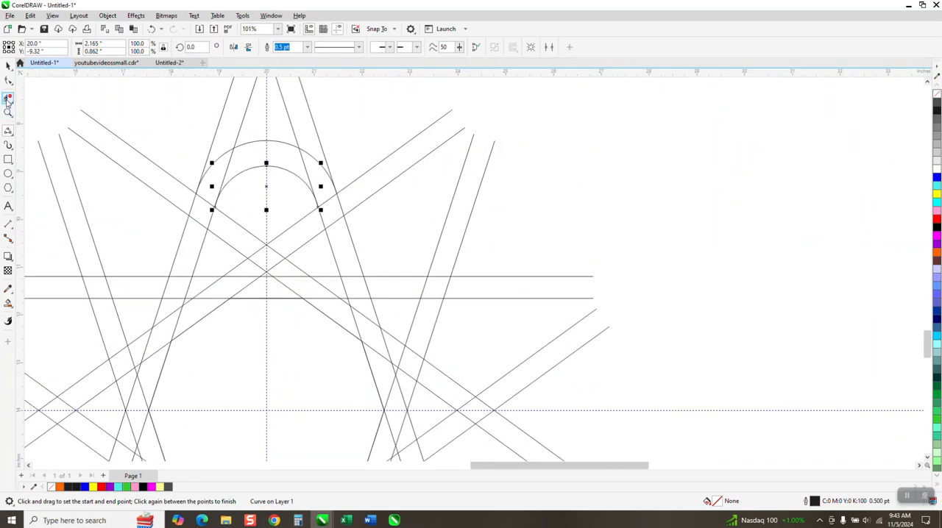
left_click(200, 214)
left_click(232, 168)
left_click(312, 168)
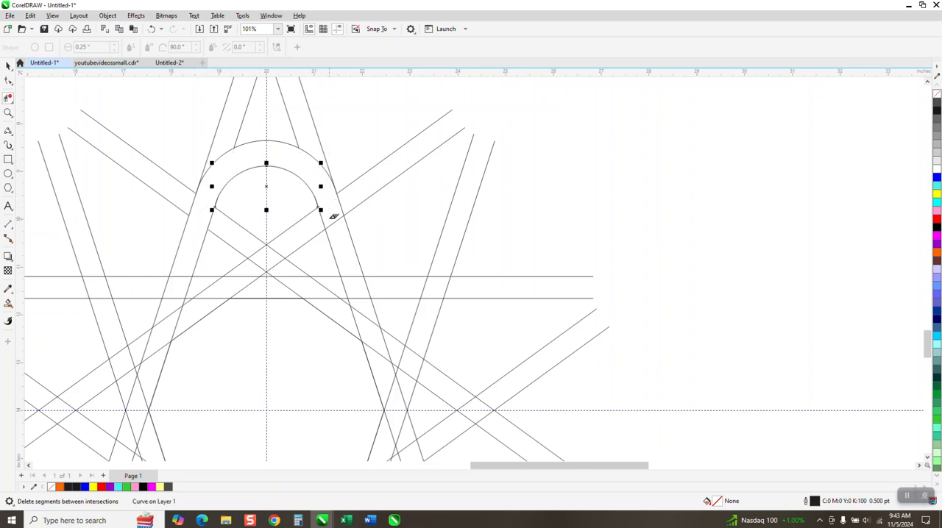
left_click(355, 274)
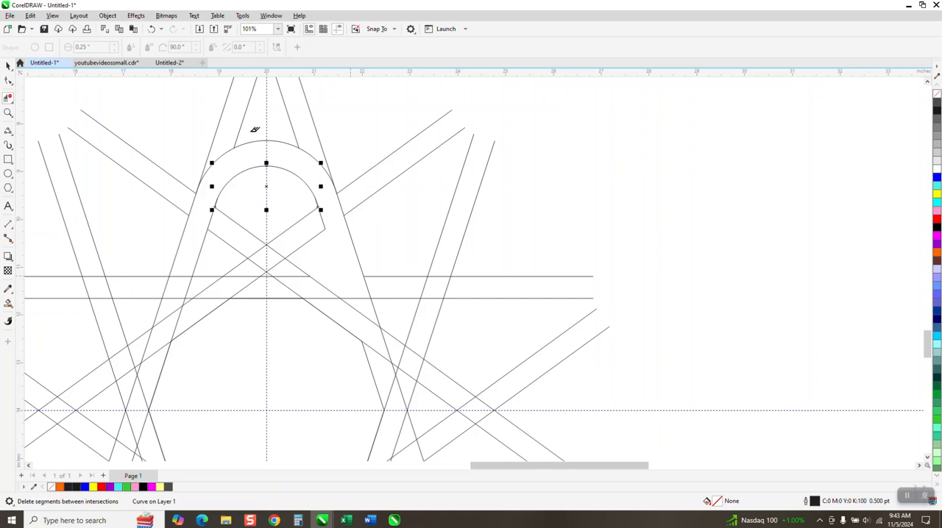
left_click(151, 29)
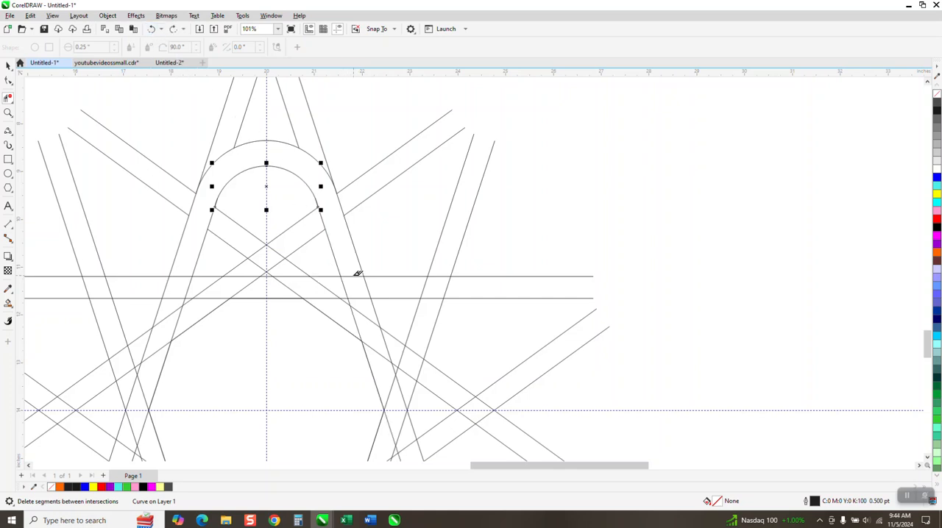
left_click(370, 321)
scroll(378, 319, "down", 1)
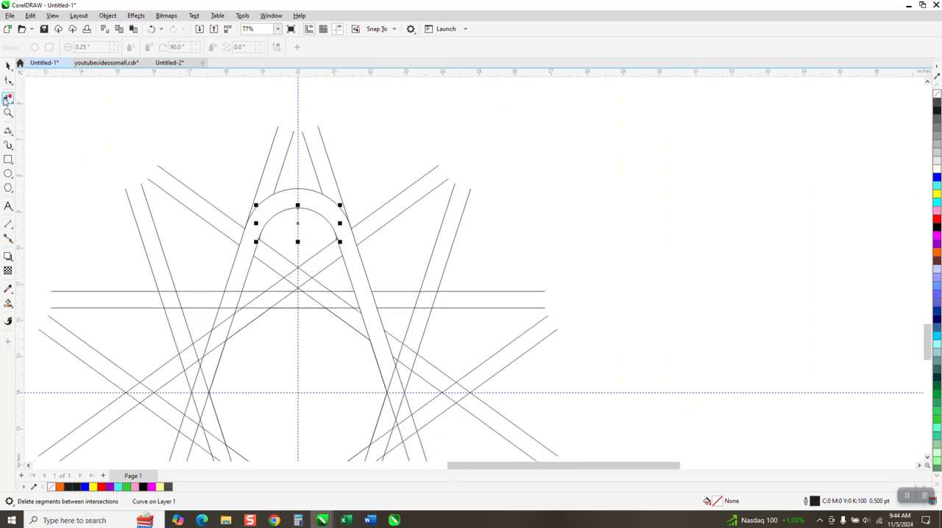
Smart-fill the cleared arc band in orange with a 0.5 pt outline and move the new shape about 20 inches right of the star.
left_click(8, 303)
left_click(282, 209)
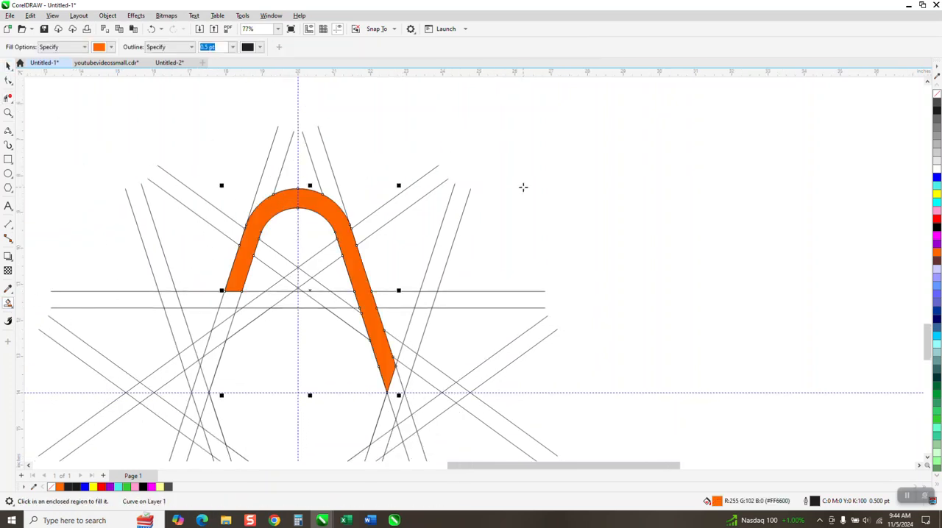
key("Delete")
scroll(503, 263, "down", 2)
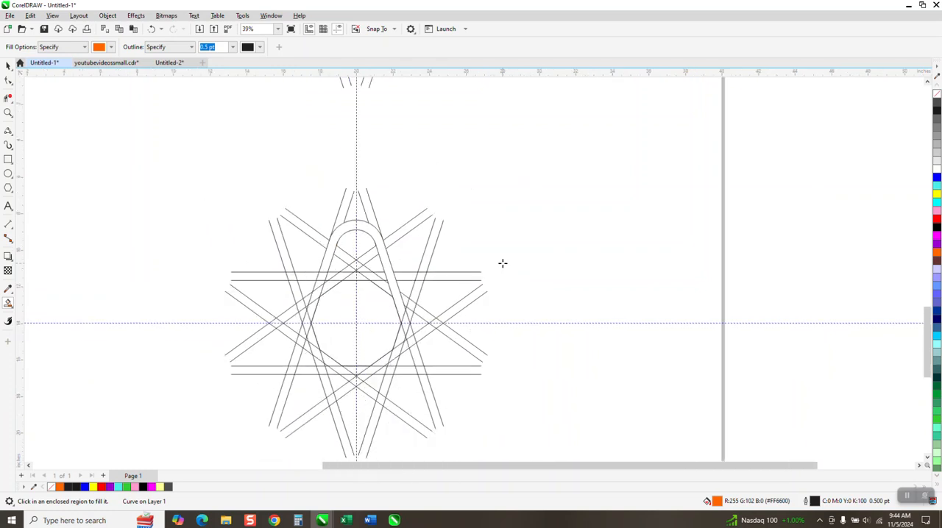
scroll(508, 259, "down", 2)
key("Up")
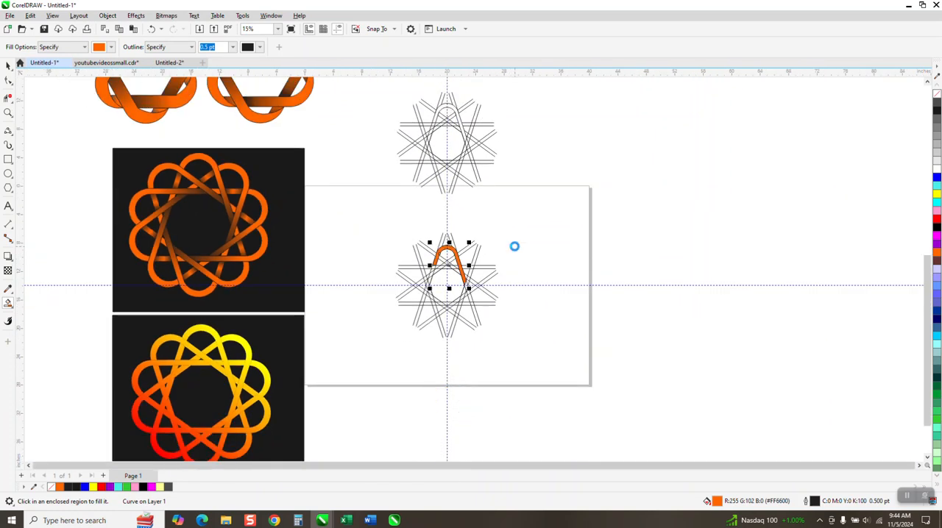
key("Right")
Group the star's construction lines and move the group about 40 inches to the right, off the page.
left_click(8, 65)
left_click_drag(373, 205, 500, 342)
key("ctrl+g")
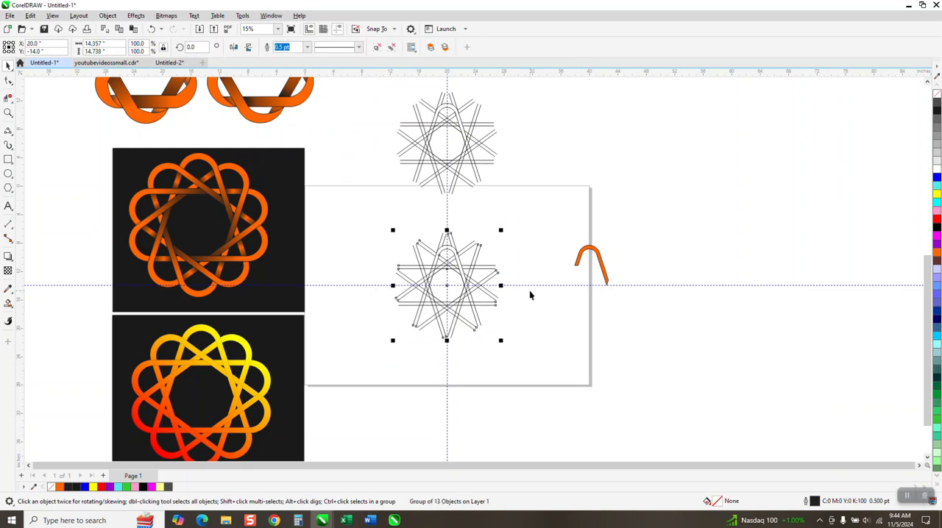
key("Right")
key("Right")
Return the orange shape to its original place on the page and move its centre of rotation to the guideline crossing.
left_click(608, 279)
left_click_drag(607, 279, 466, 281)
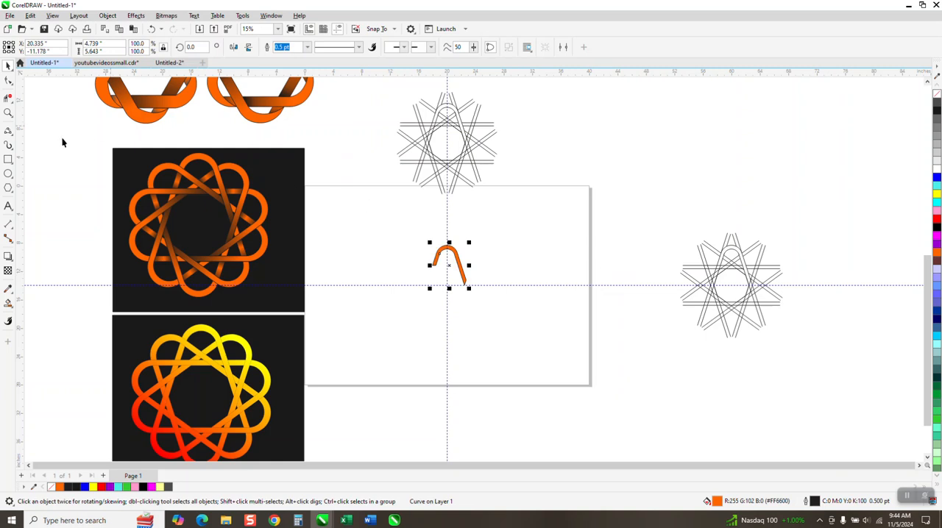
left_click(8, 112)
left_click_drag(348, 202, 515, 342)
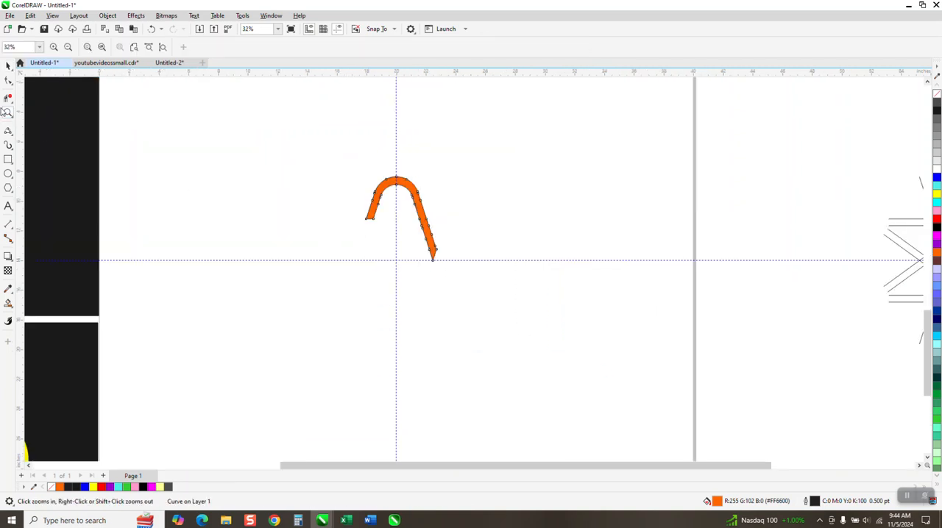
left_click(8, 67)
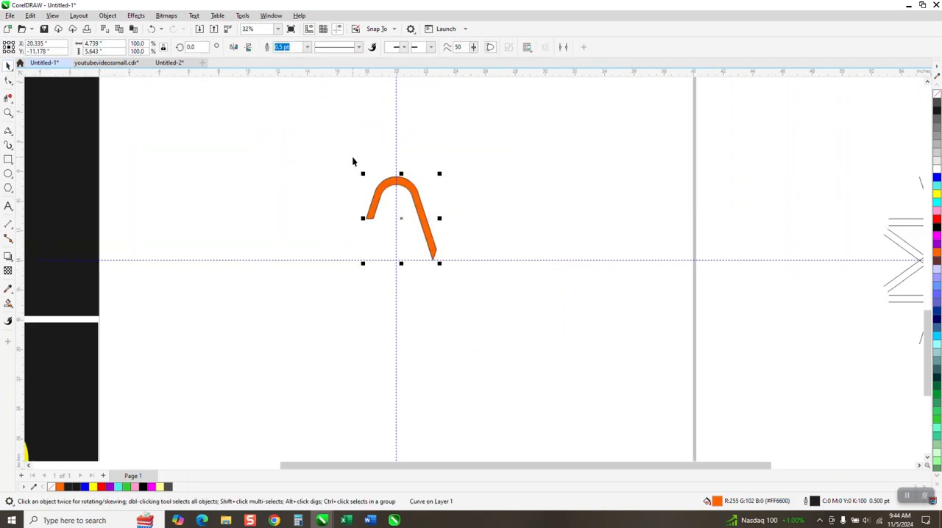
key("F10")
left_click(401, 218)
key("F10")
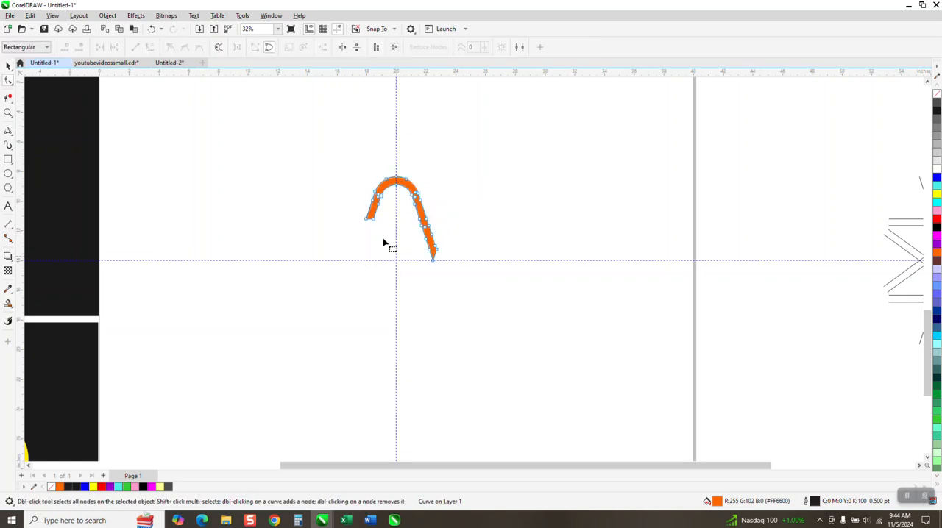
left_click(7, 67)
left_click(399, 217)
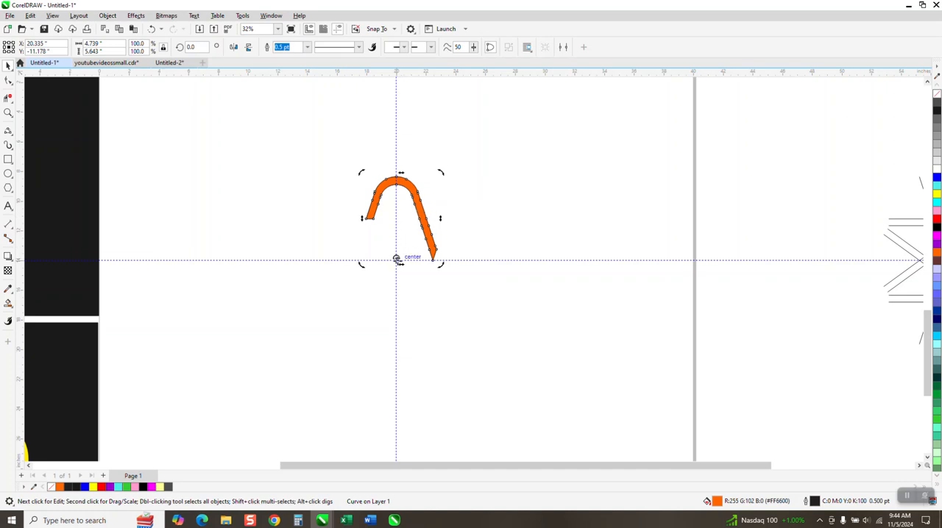
Create copies of the orange shape rotated 36 and 72 degrees around the guideline crossing.
left_click(416, 206)
left_click(415, 206)
type("36")
key("Return")
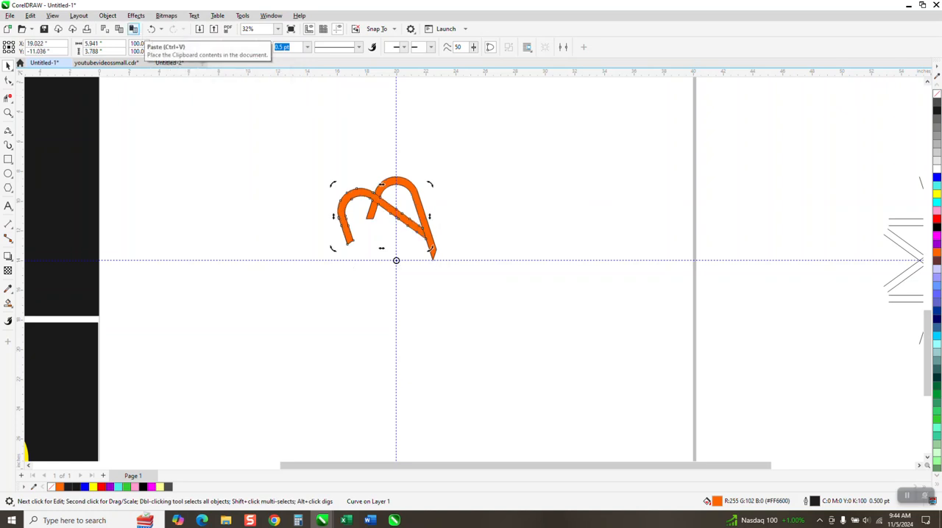
left_click(137, 29)
Repeat the rotated duplication until ten orange shapes form a full ring, with the last one at 324 degrees.
key("ctrl+d")
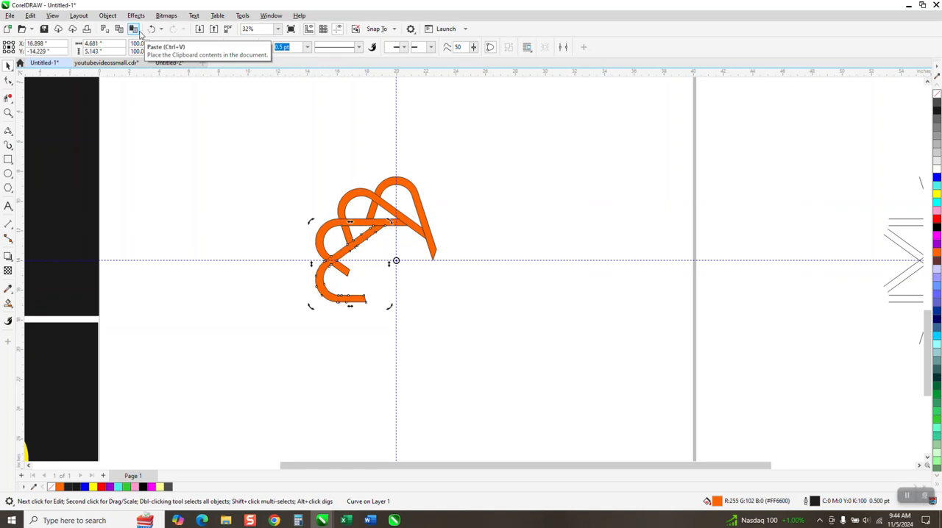
key("ctrl+r")
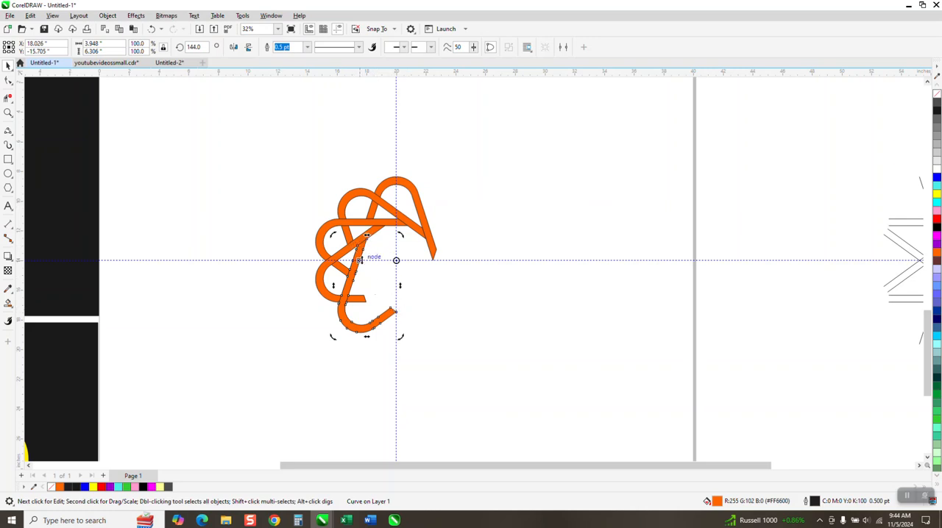
key("ctrl+r")
key("ctrl+r")
key("ctrl+r")
key("ctrl+r")
key("ctrl+r")
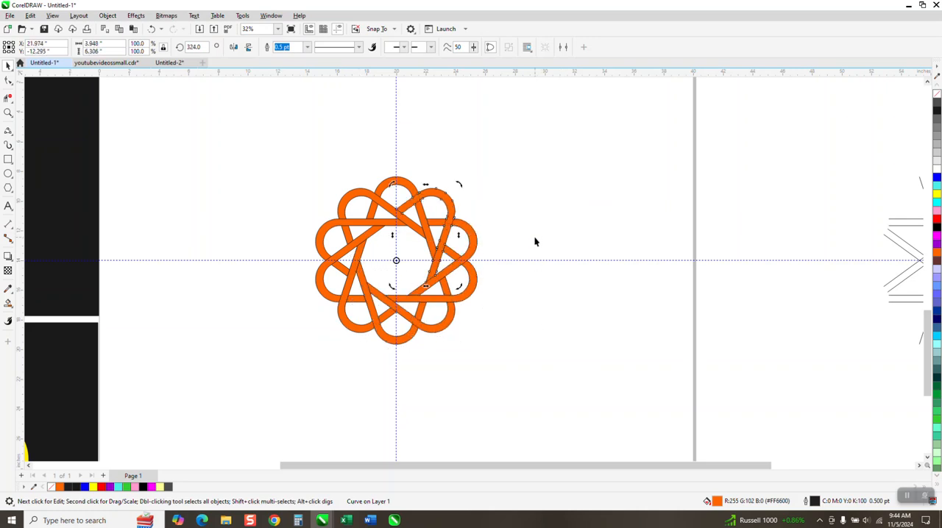
Select all ten orange shapes, remove their fill and give them a dark grey outline.
left_click(404, 189)
left_click_drag(285, 160, 561, 379)
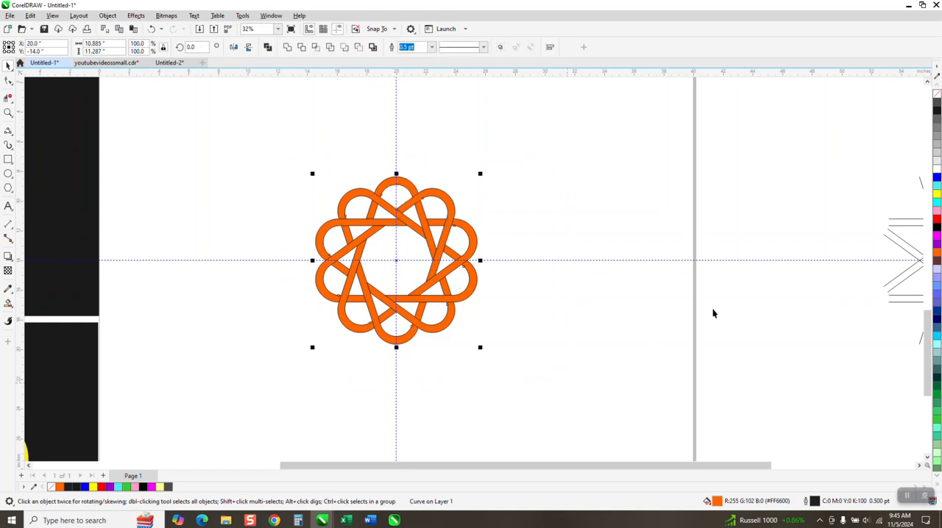
left_click(937, 97)
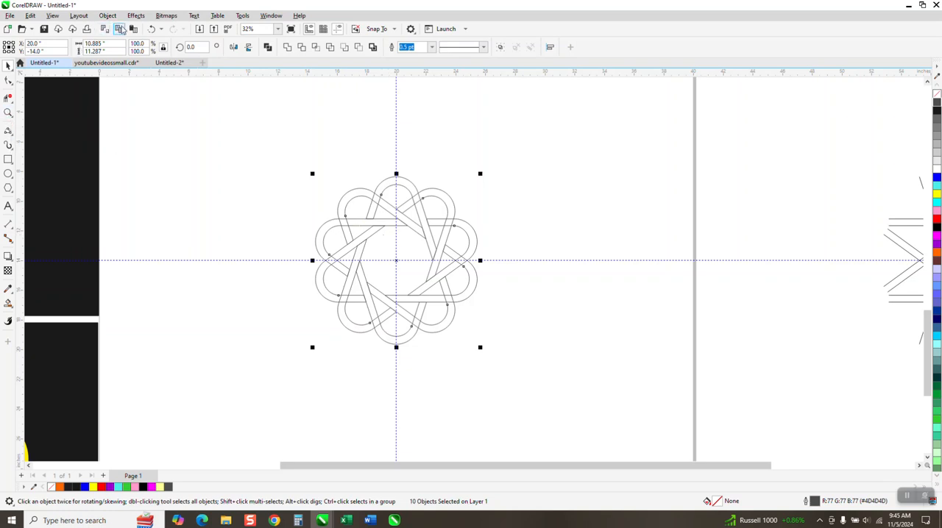
Undo the recolouring and the rotated copies back to the one at 72 degrees.
left_click(153, 30)
left_click(152, 29)
left_click(153, 29)
left_click(154, 30)
left_click(153, 29)
left_click(153, 30)
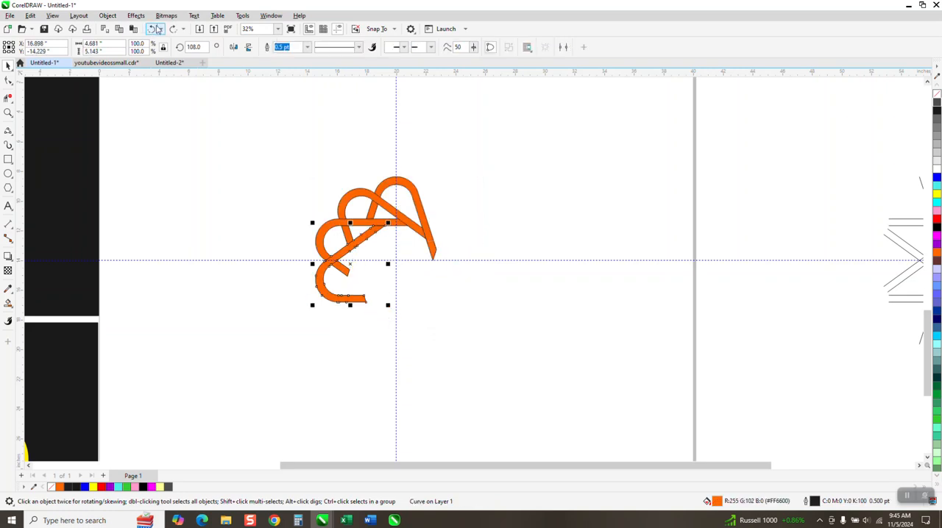
left_click(153, 29)
Move the grouped construction lines back over the orange shapes, centred on the guideline crossing.
scroll(243, 193, "down", 1)
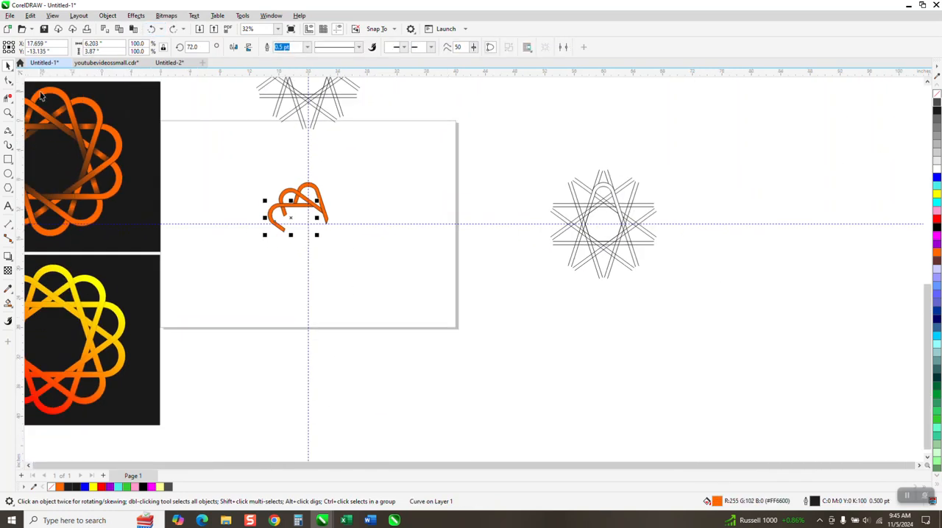
left_click(587, 228)
key("ctrl+shift+z")
key("ctrl+shift+z")
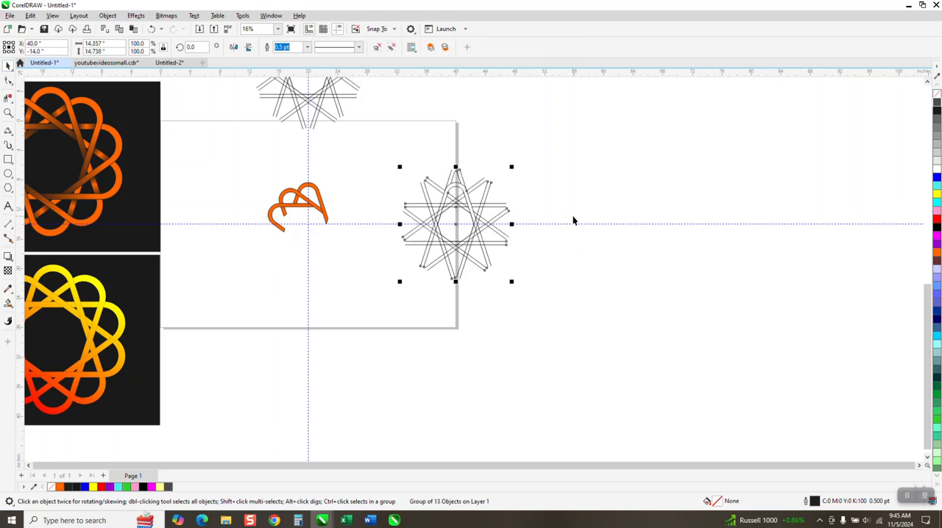
Smart-fill the small gap below the top loop's short left leg in orange and move the piece about 20 inches right.
left_click(8, 112)
left_click_drag(238, 144, 463, 329)
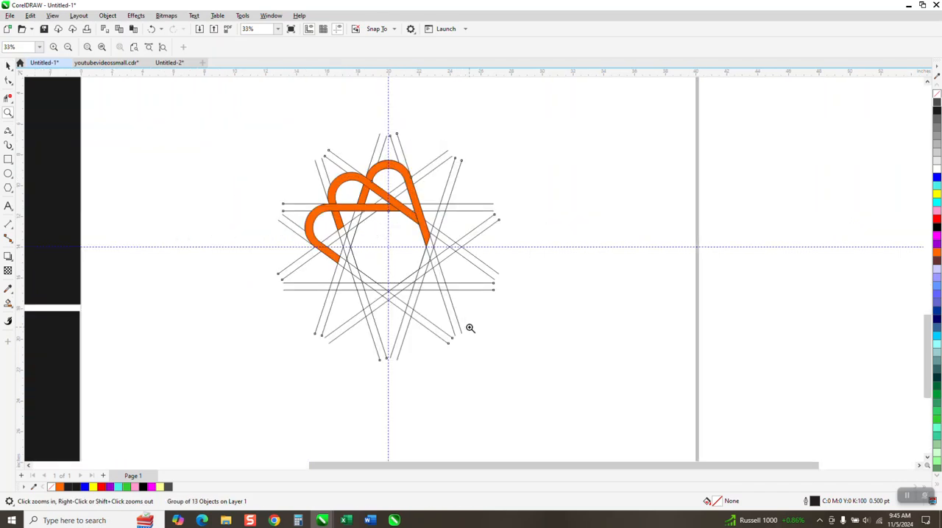
left_click(7, 321)
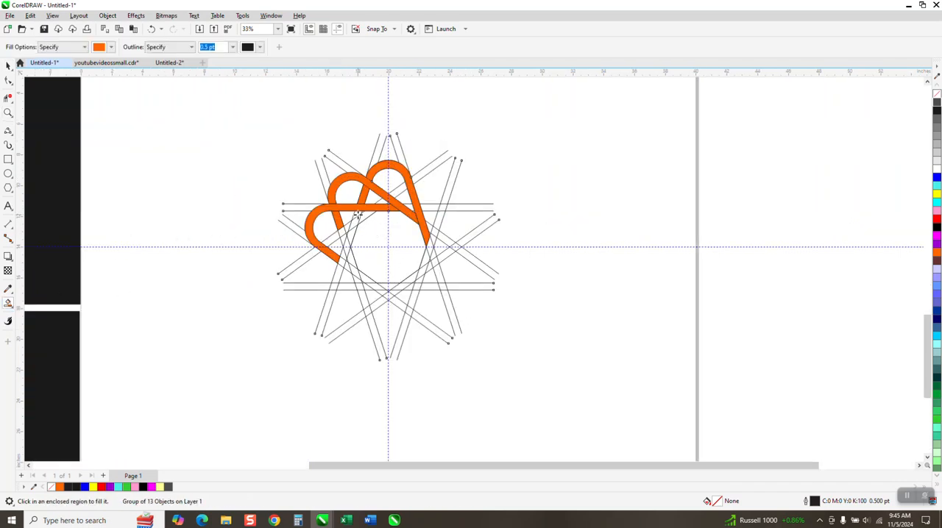
left_click(358, 214)
key("Right")
Move the top orange loop about 20 inches right to line up with the small piece, and group the two.
left_click(8, 66)
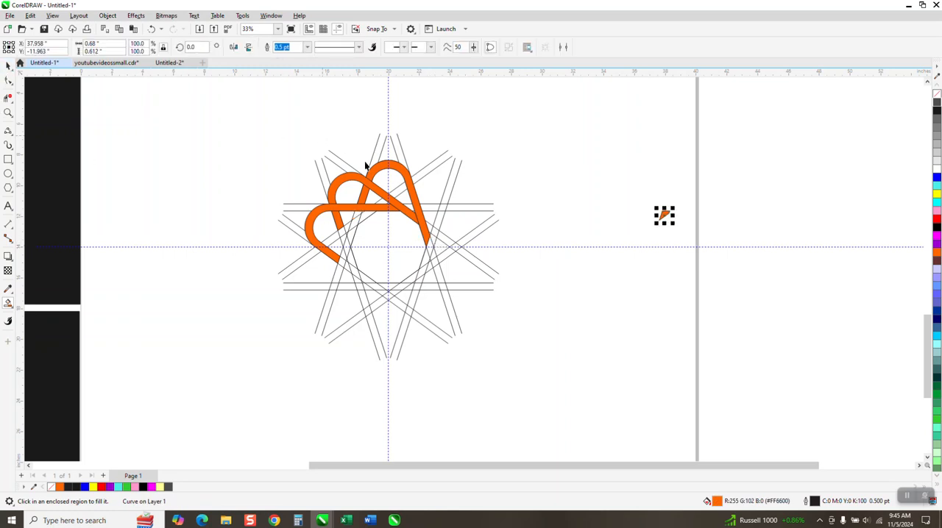
left_click(392, 168)
key("Right")
left_click_drag(657, 141, 770, 305)
key("ctrl+g")
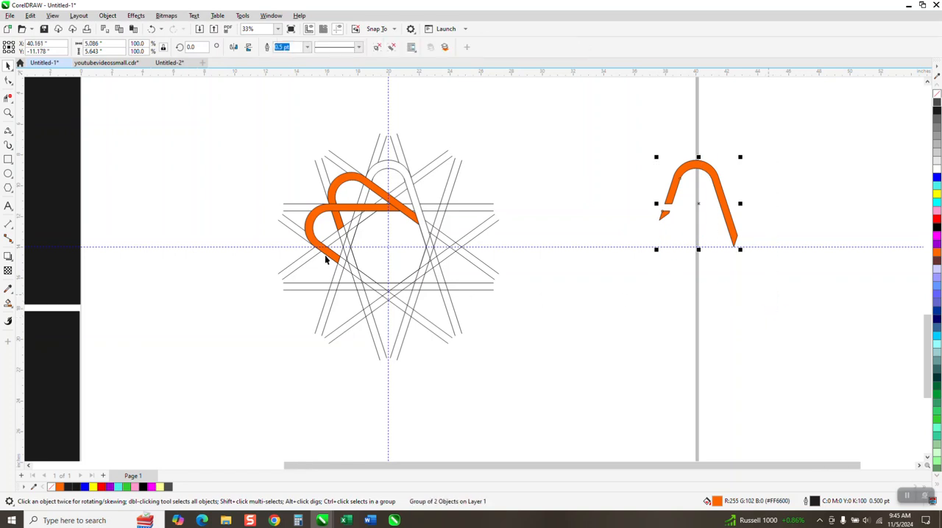
Move the construction lines with their orange loops 40 inches right, and bring the grouped loop back 20 inches left.
scroll(321, 255, "down", 1)
left_click_drag(273, 145, 508, 374)
key("Right")
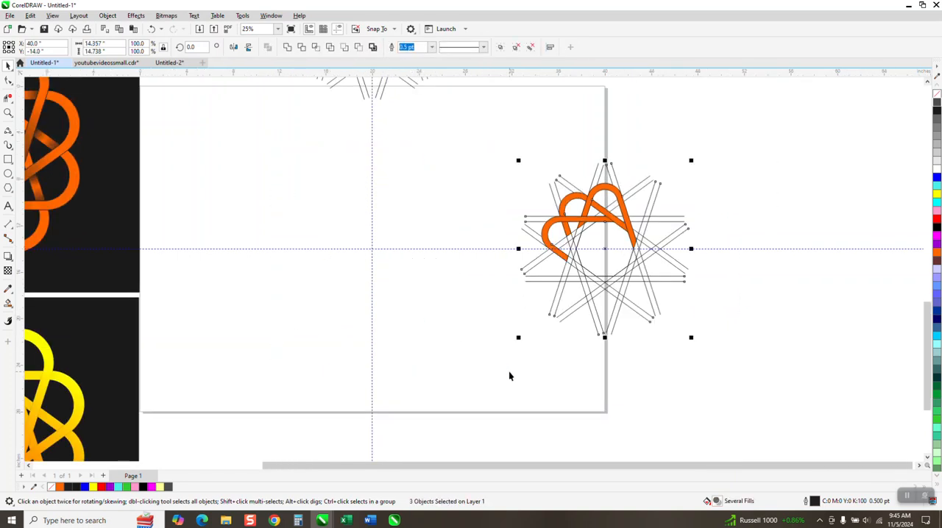
key("Right")
left_click_drag(532, 143, 671, 255)
key("Left")
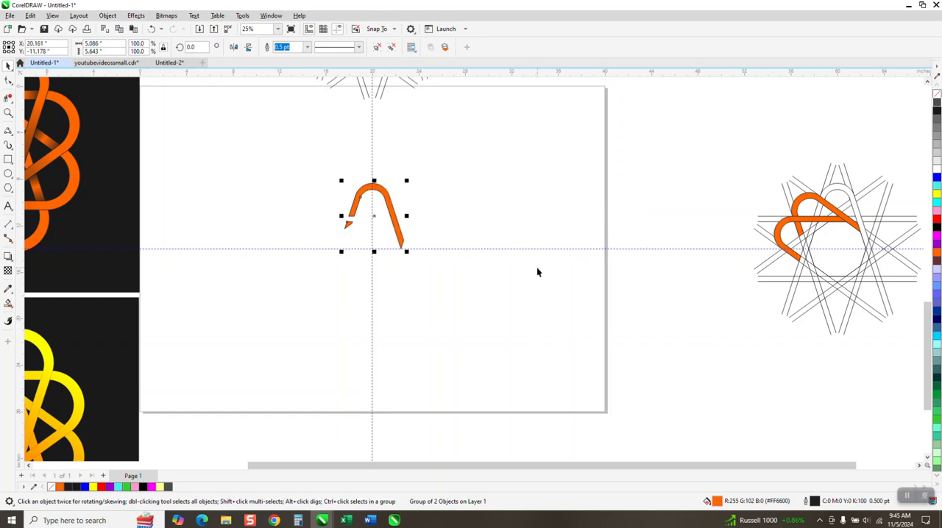
Set the grouped loop's rotation centre on the guideline crossing and make a copy rotated 36 degrees.
left_click(375, 218)
left_click_drag(374, 218, 375, 248)
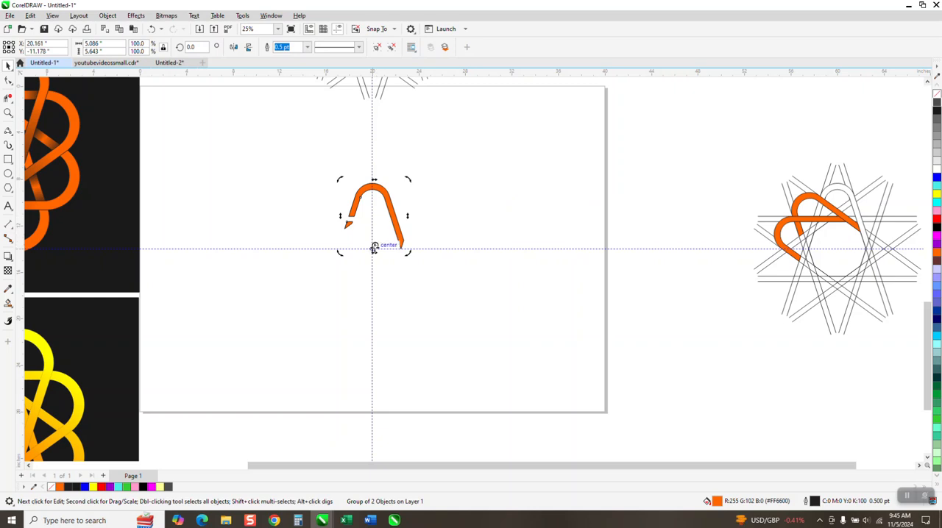
left_click(377, 217)
left_click(376, 219)
type("36")
key("Return")
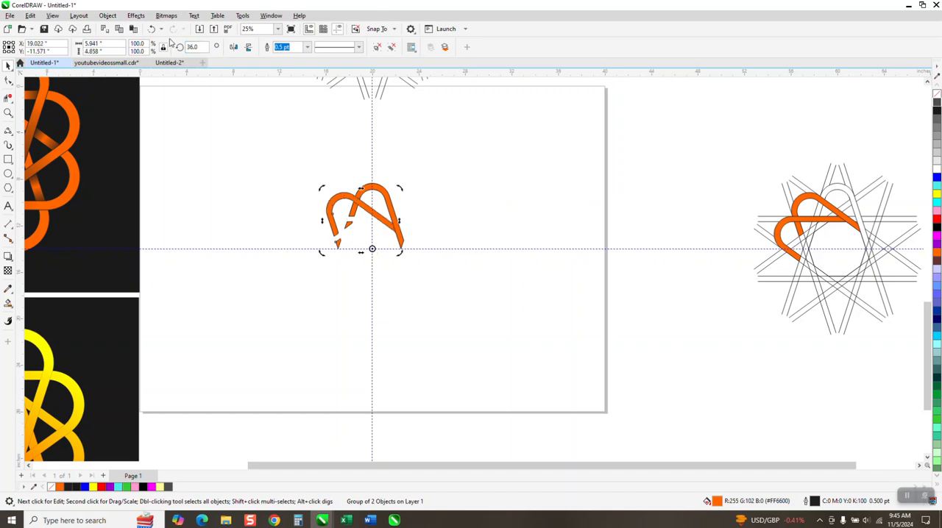
Repeat the 36-degree rotated copy around the centre until ten loops complete the knot.
key("ctrl+d")
key("ctrl+d")
key("ctrl+d")
key("ctrl+d")
key("ctrl+d")
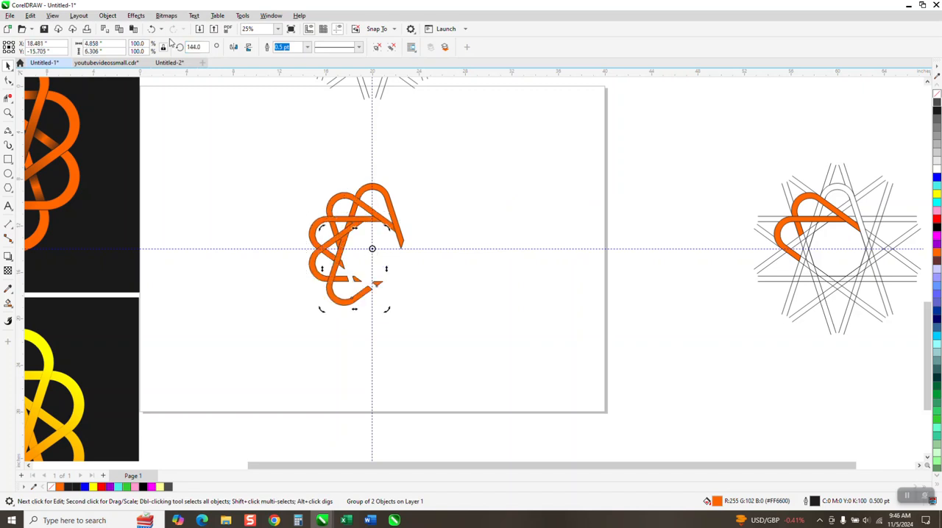
key("ctrl+d")
key("ctrl+d")
key("ctrl+d")
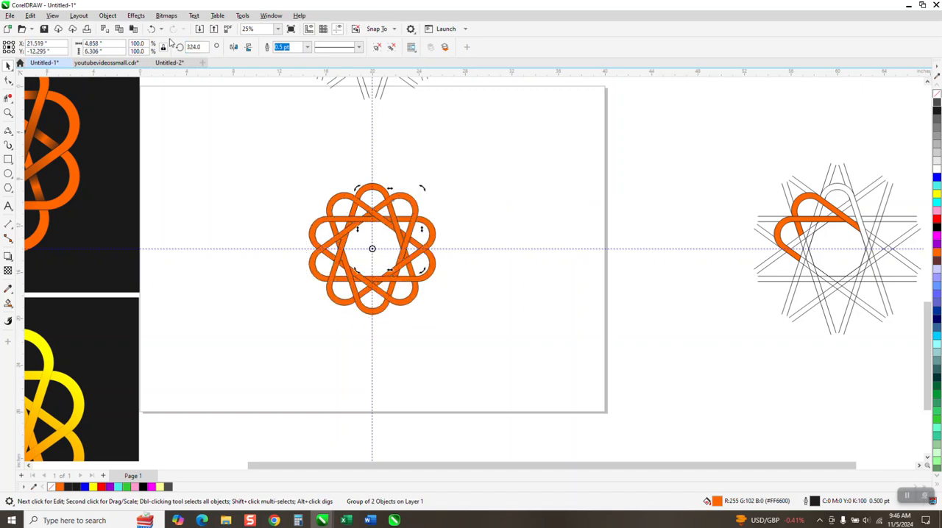
Remove the outlines from all ten loops of the knot and group them.
left_click(8, 112)
left_click_drag(215, 154, 554, 368)
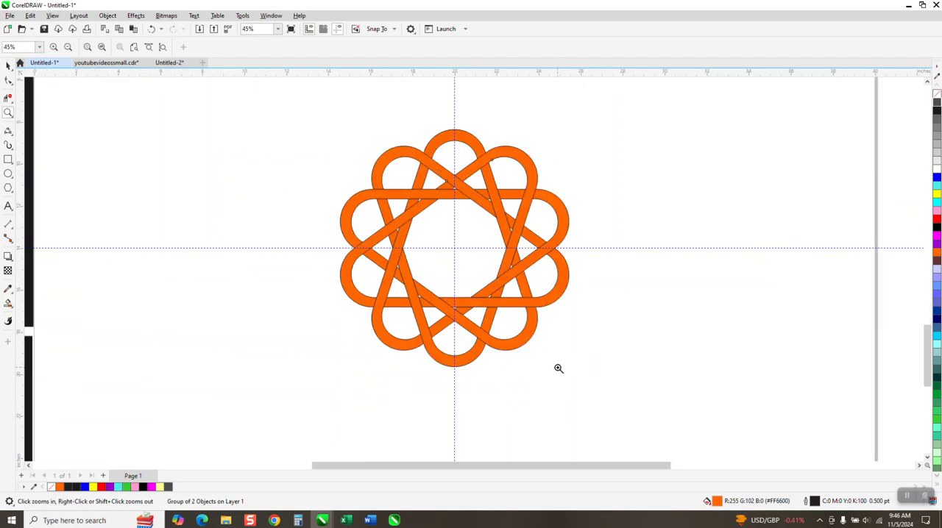
left_click(8, 66)
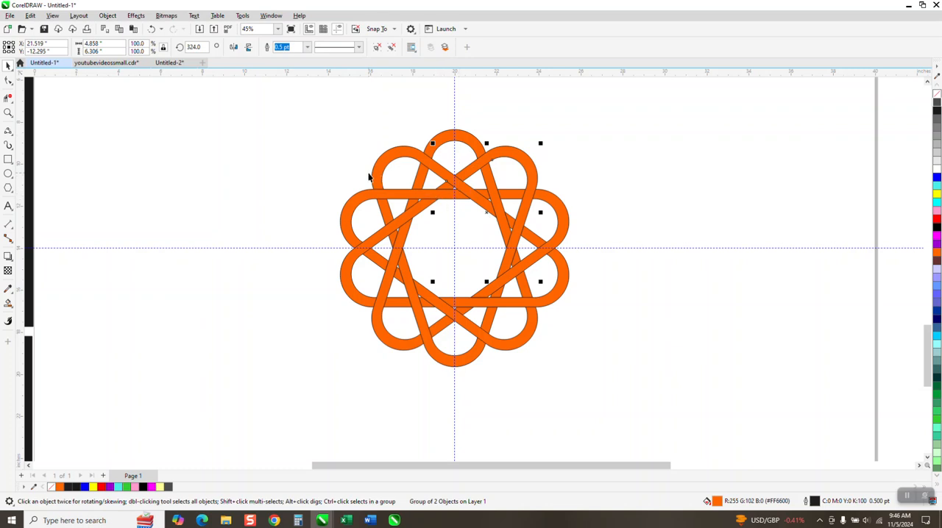
left_click_drag(328, 120, 620, 389)
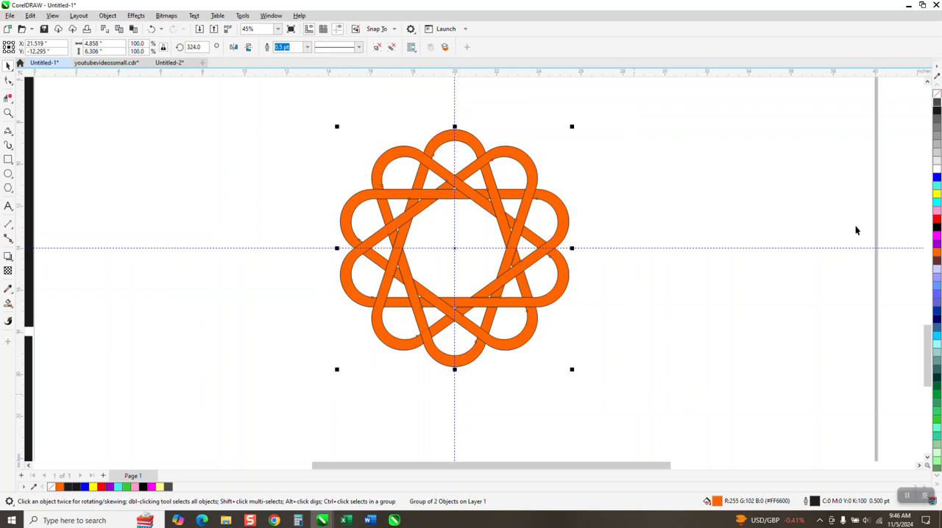
right_click(937, 96)
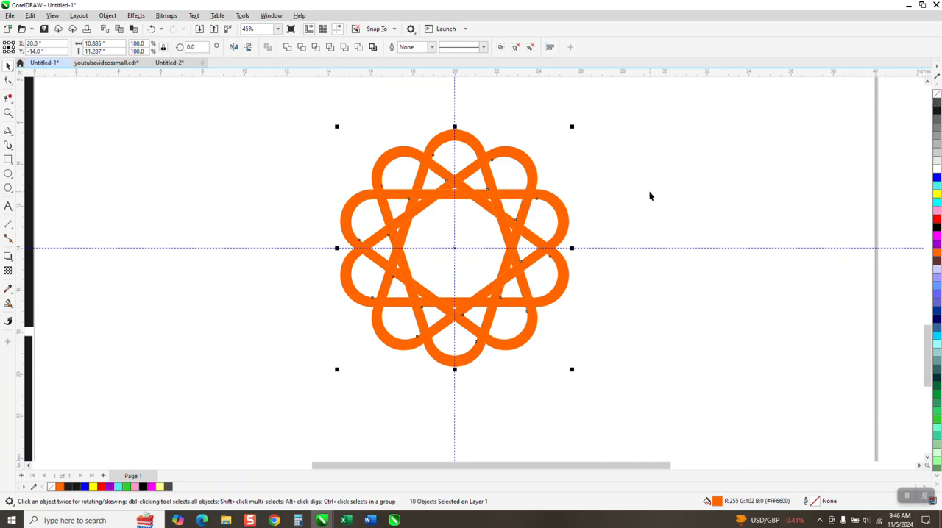
key("ctrl+g")
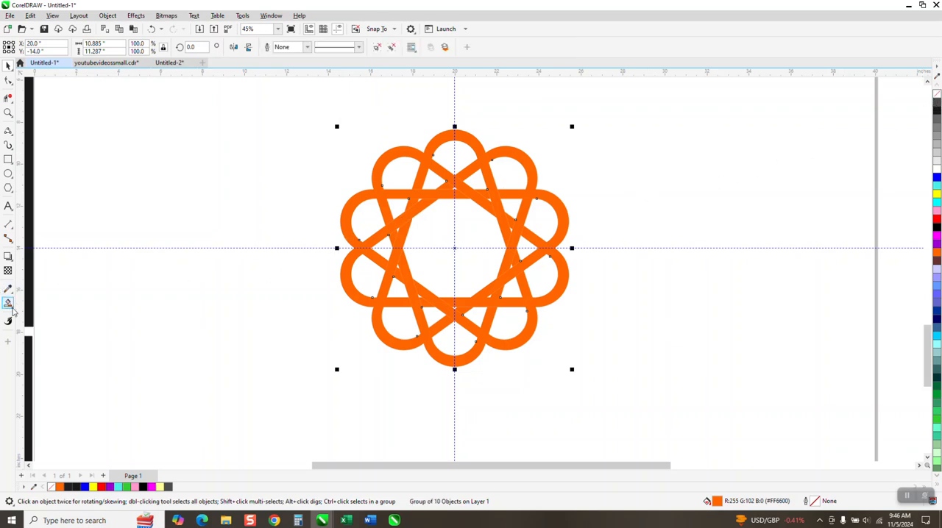
Apply a linear fountain fill across the knot, from red at its lower left to yellow at its upper right.
left_click(8, 303)
left_click(44, 302)
left_click_drag(348, 288, 554, 195)
left_click(936, 205)
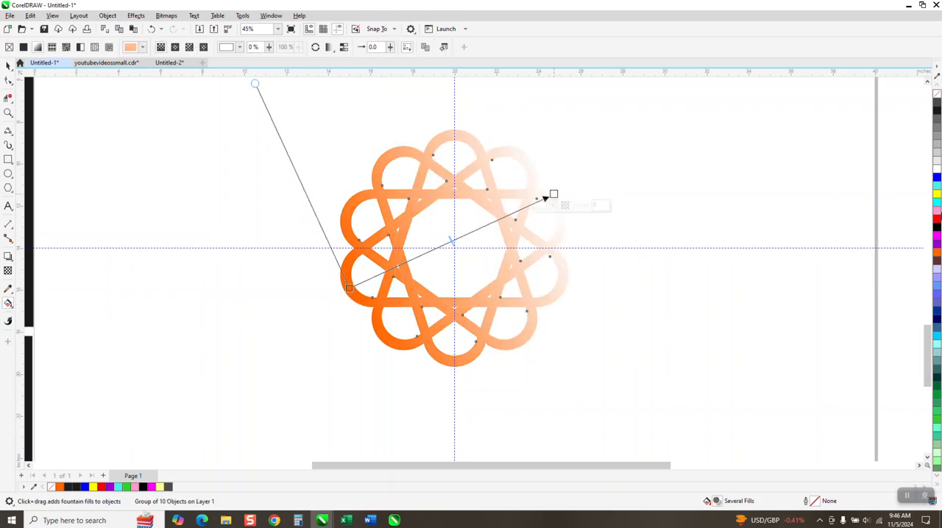
left_click_drag(937, 194, 557, 199)
left_click_drag(937, 194, 555, 197)
left_click_drag(936, 222, 348, 288)
Draw a rectangle about 17.7 by 12.8 inches around the knot, fill it with dark #1A1A1A and place it behind the knot.
left_click(8, 159)
left_click_drag(279, 127, 651, 398)
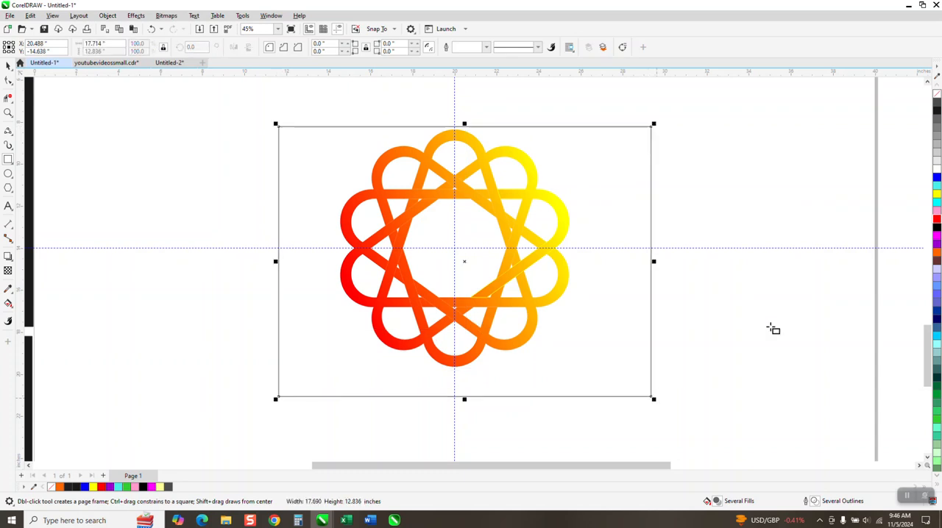
left_click(936, 110)
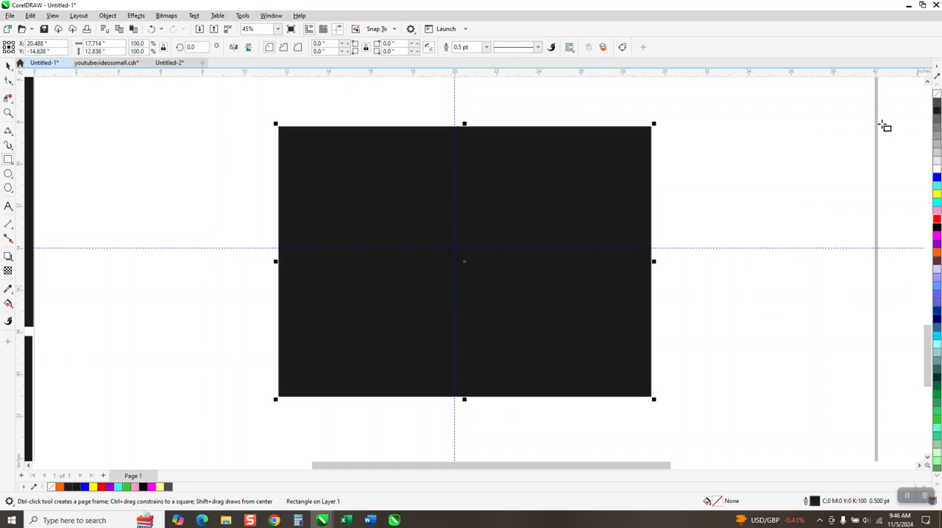
left_click(108, 16)
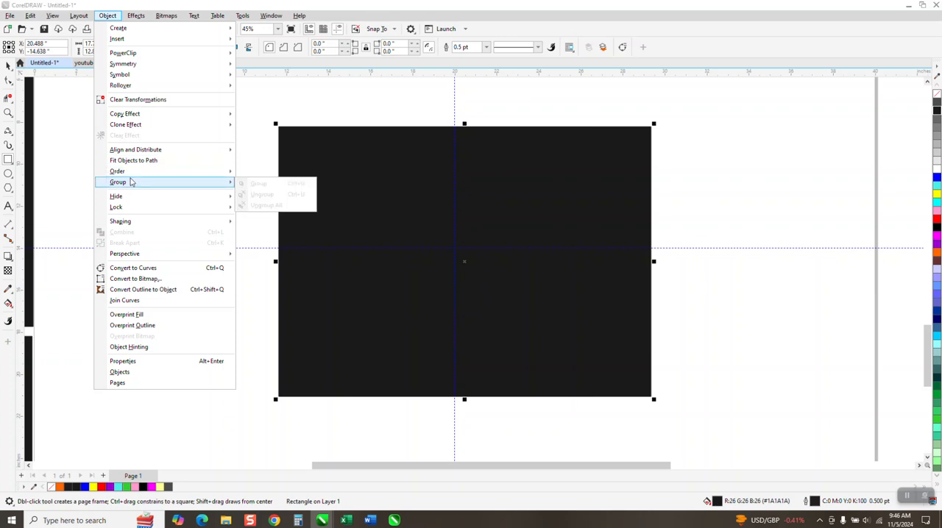
left_click(248, 185)
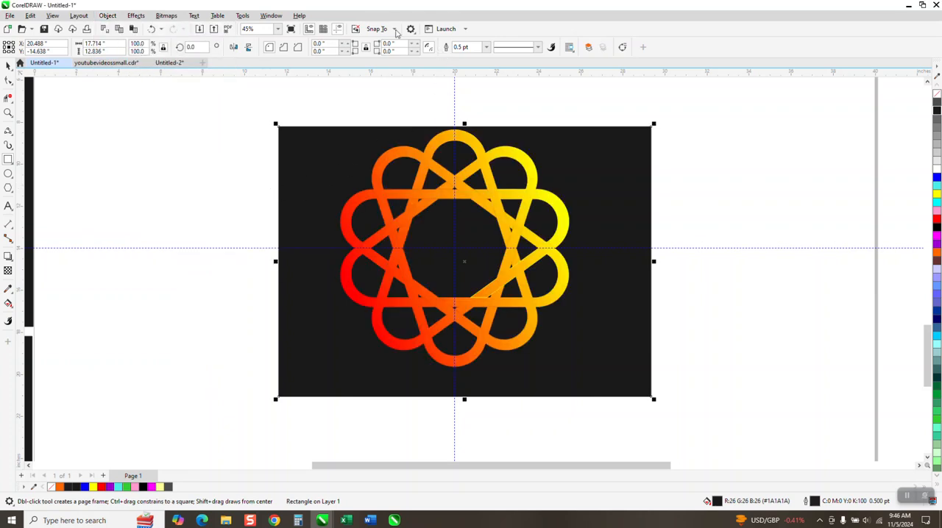
Hide the guidelines and move the dark rectangle about 0.5 inches up and slightly right behind the knot.
left_click(342, 28)
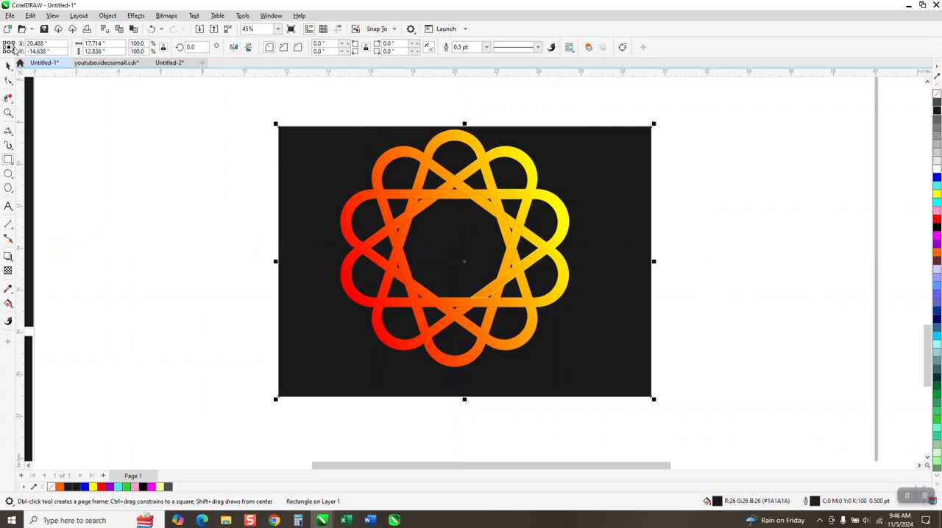
left_click(9, 69)
left_click_drag(290, 160, 294, 150)
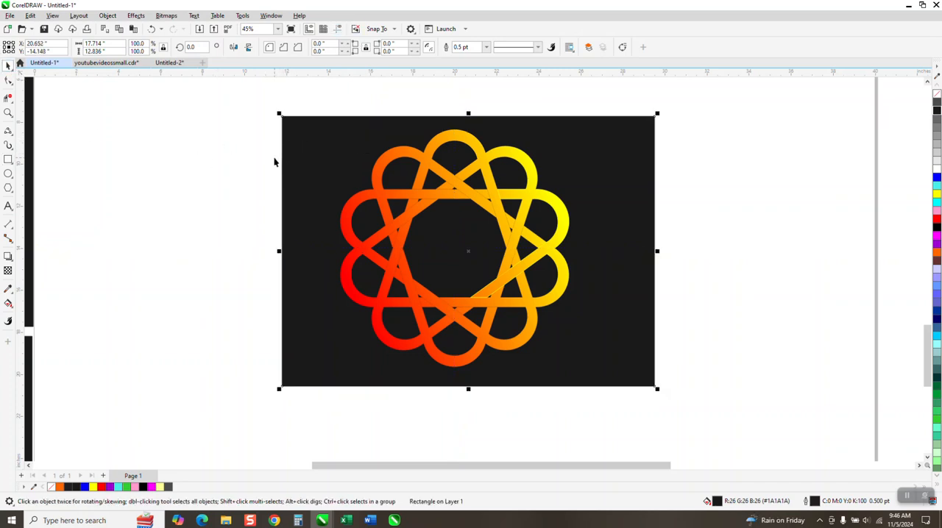